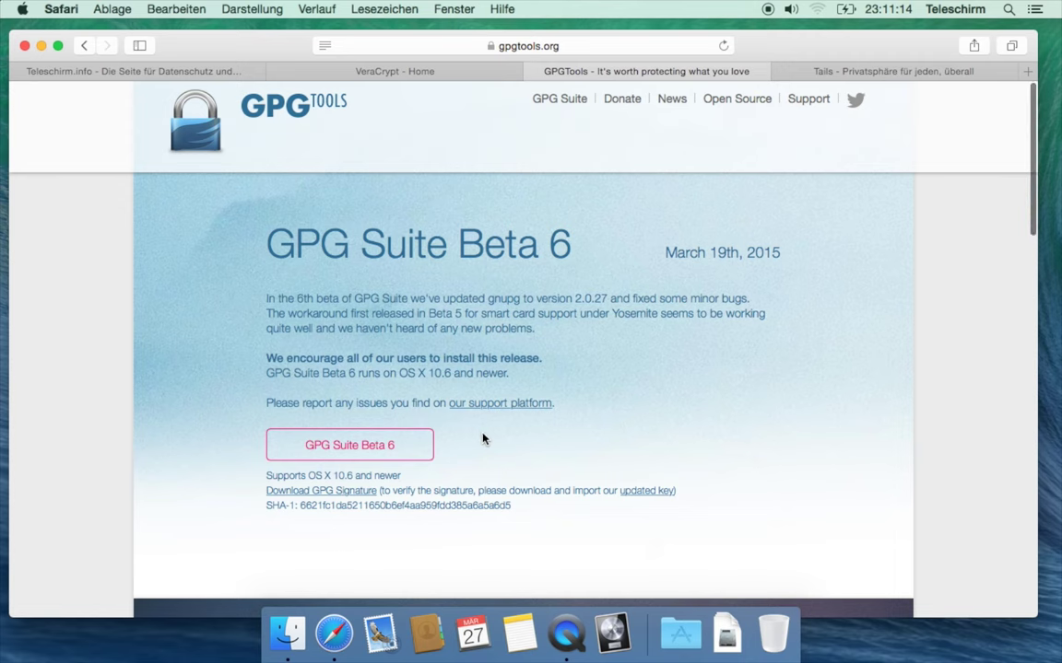
Find the GPG Suite section on gpgtools.org and request the GPG Suite download
scroll(592, 464, "down", 3)
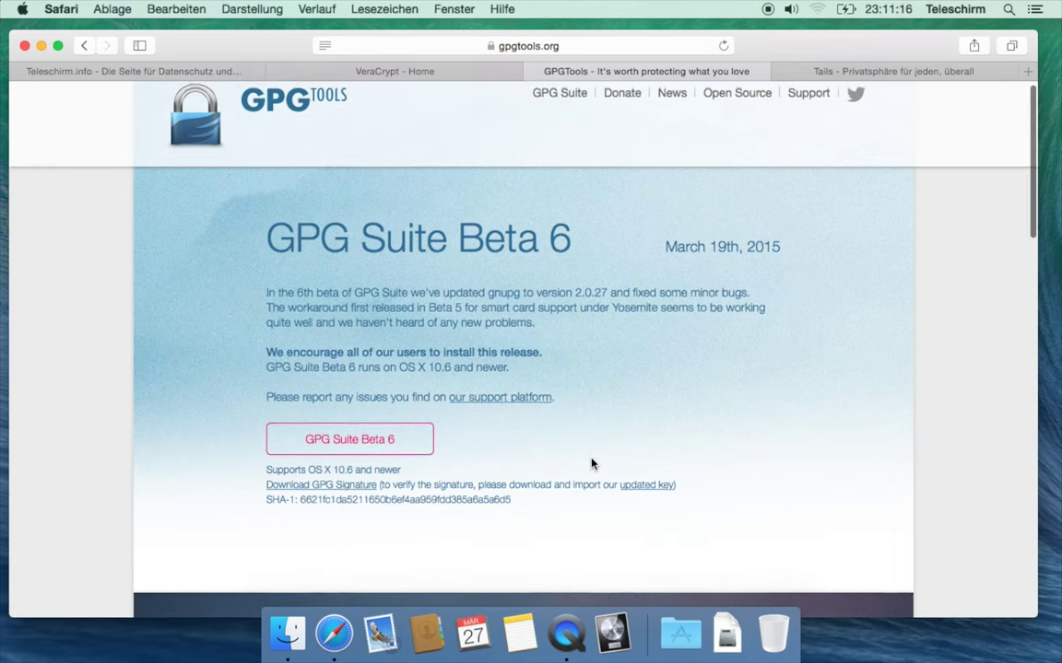
scroll(591, 464, "up", 3)
scroll(592, 463, "down", 6)
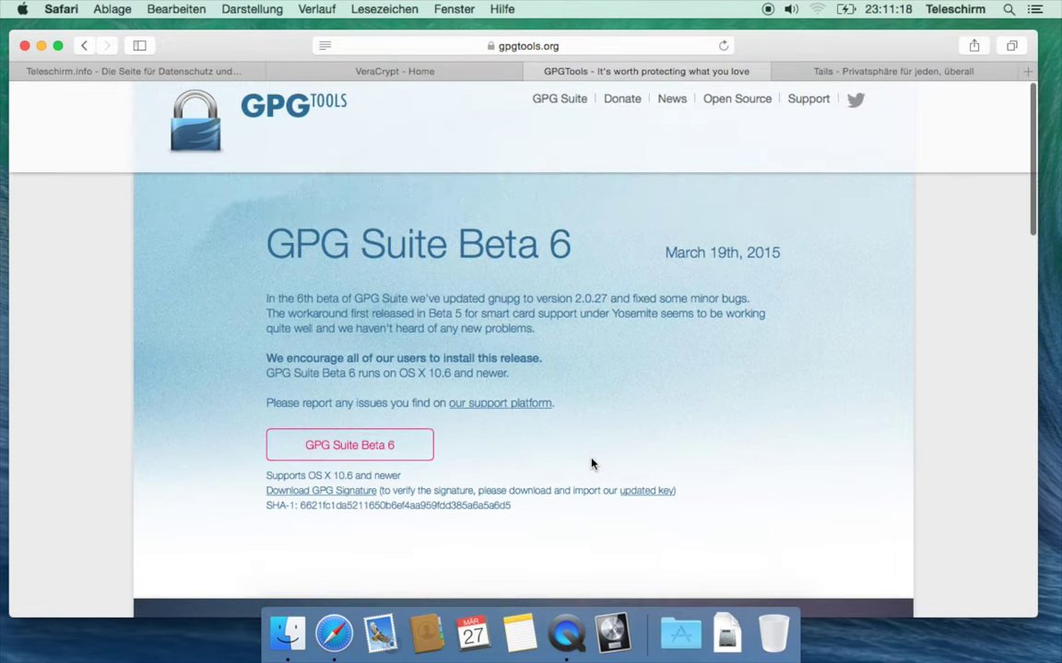
scroll(592, 463, "down", 1)
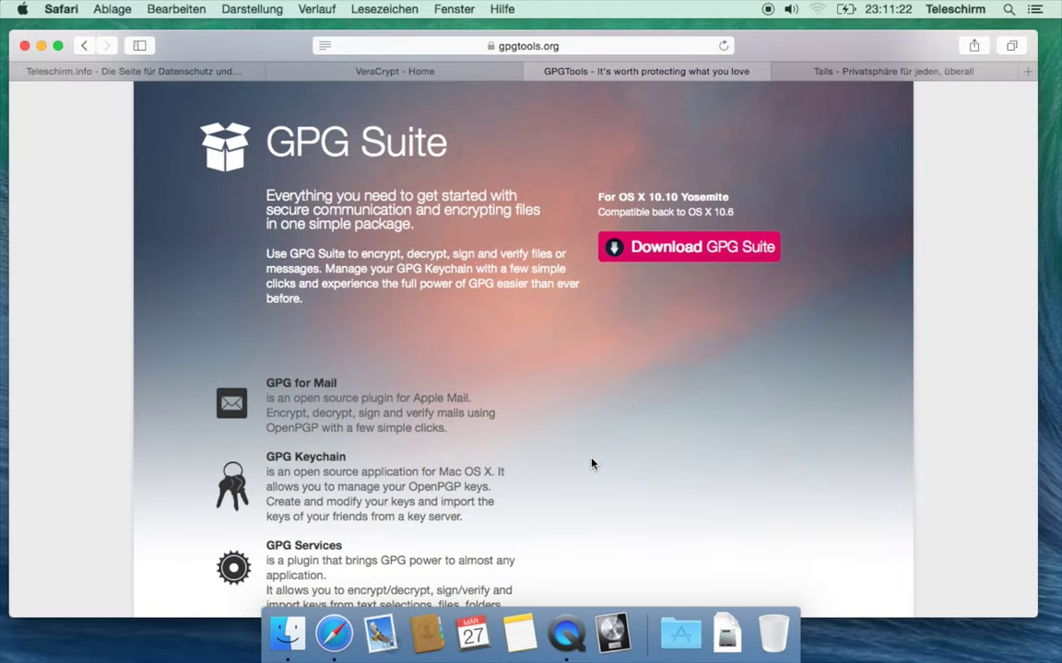
left_click(677, 249)
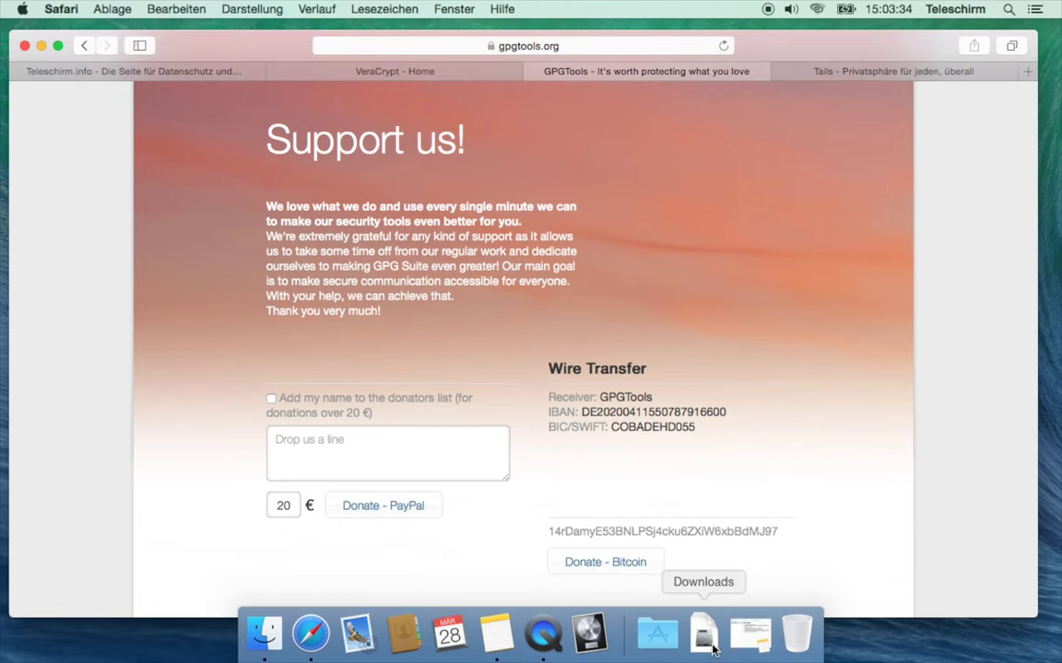
Mount GPG_Suite-2015.03-b6.dmg from the Downloads stack in the Dock
left_click(703, 634)
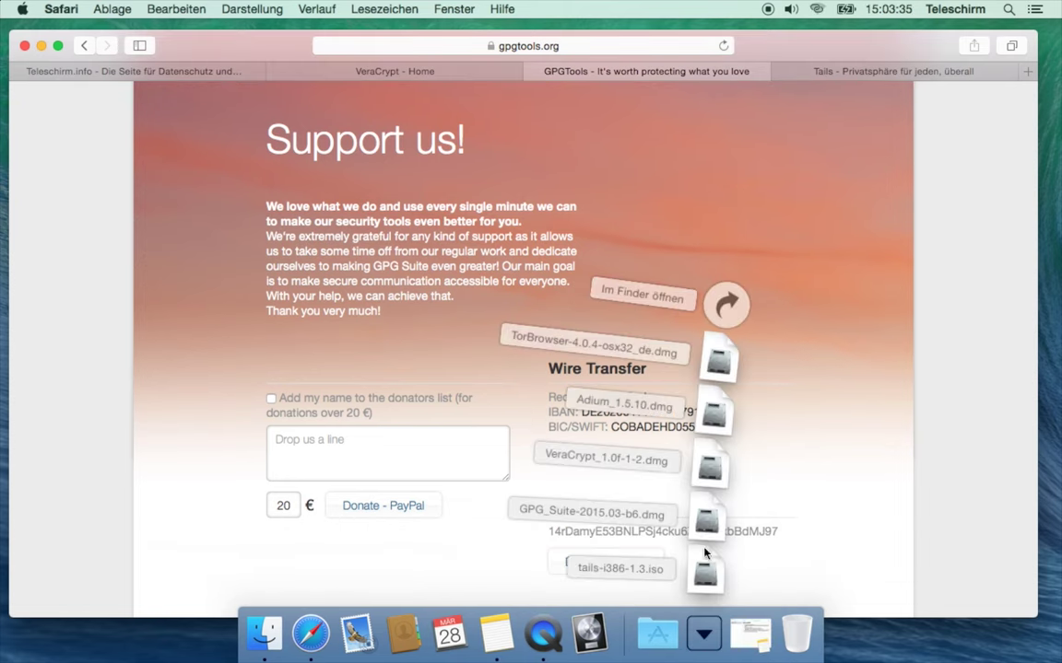
left_click(706, 527)
left_click(518, 350)
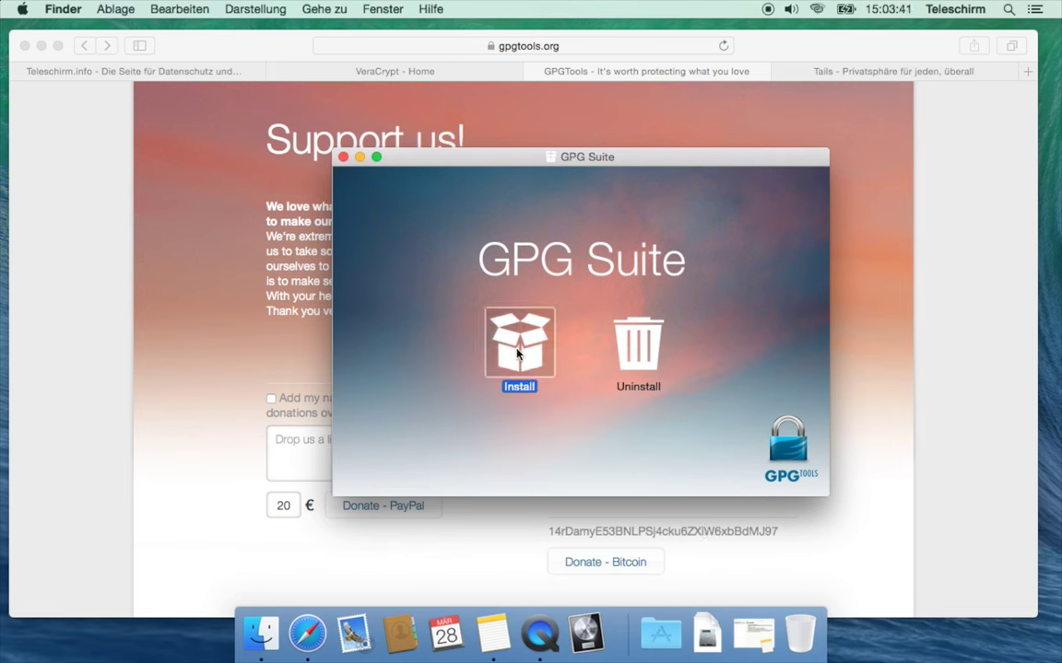
Install GPG Suite, authorizing with the administrator password, and close the finished installer
double_click(518, 352)
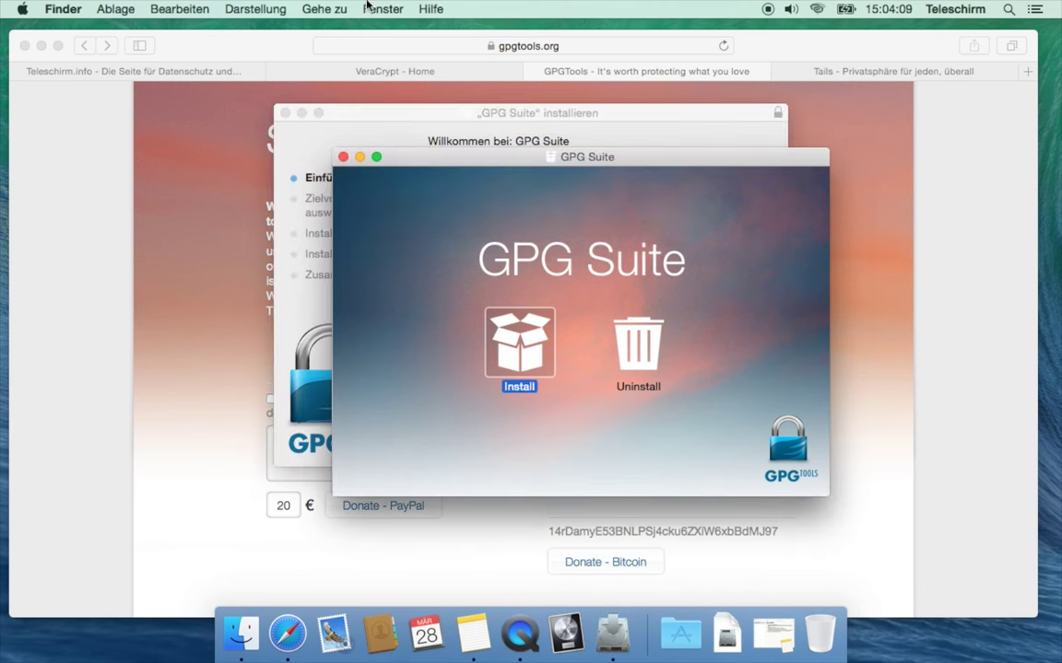
left_click(737, 447)
left_click(738, 447)
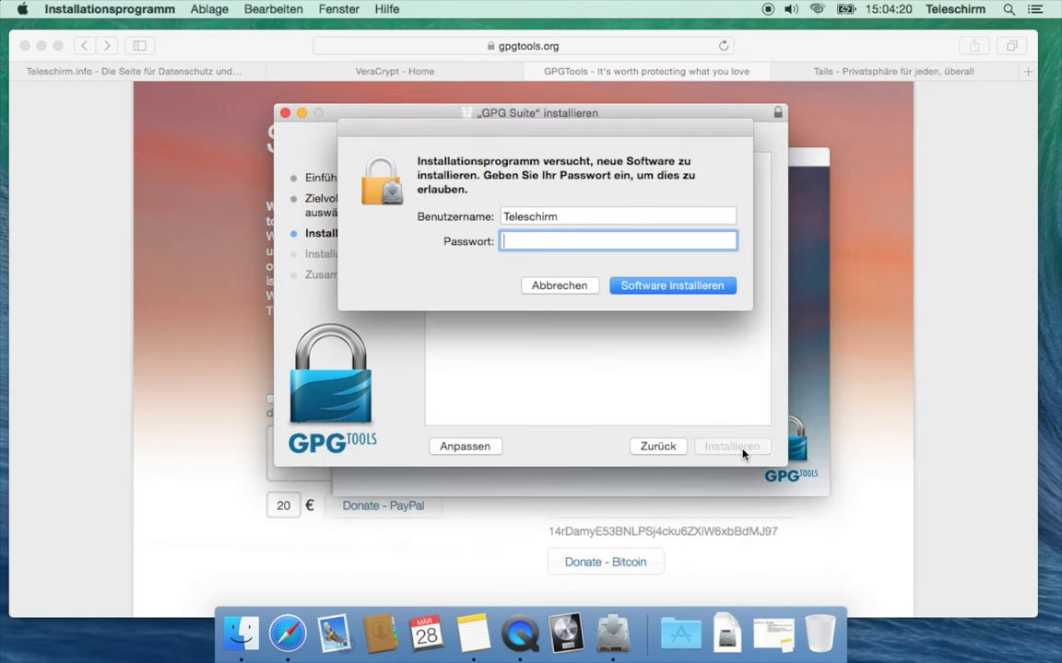
type("••••••")
key("Return")
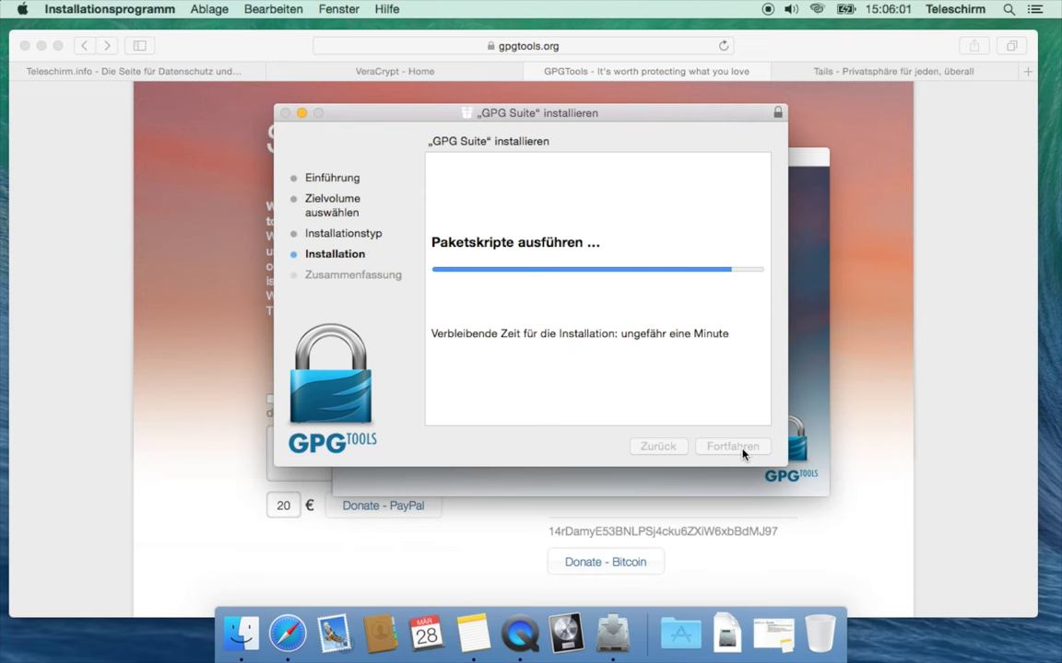
left_click(743, 446)
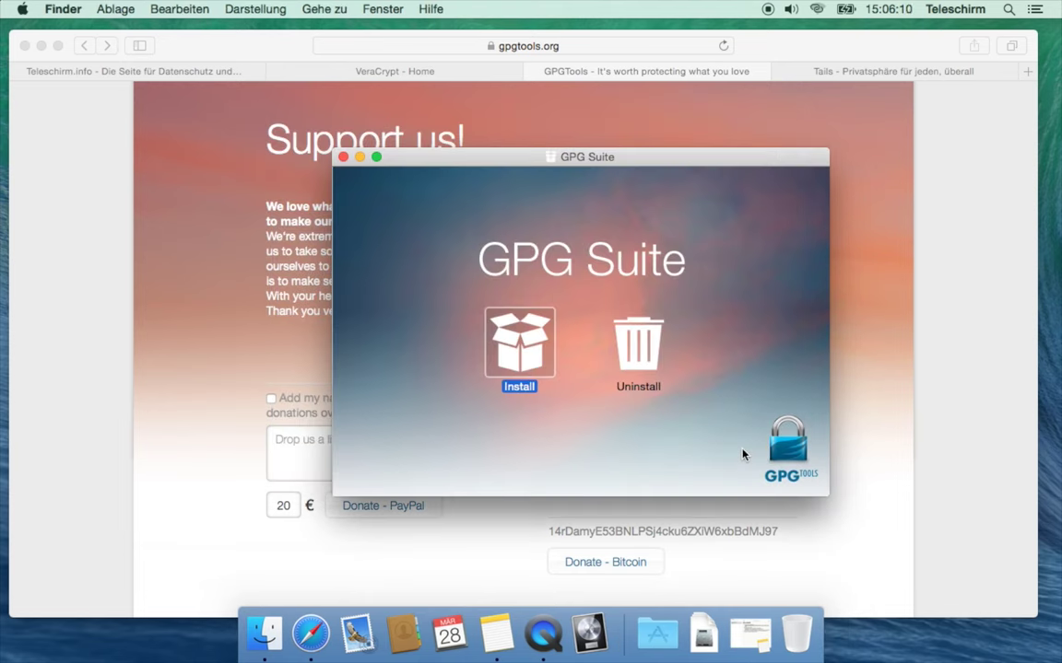
Close the GPG Suite disk image window and minimize Safari to reveal the desktop
right_click(520, 634)
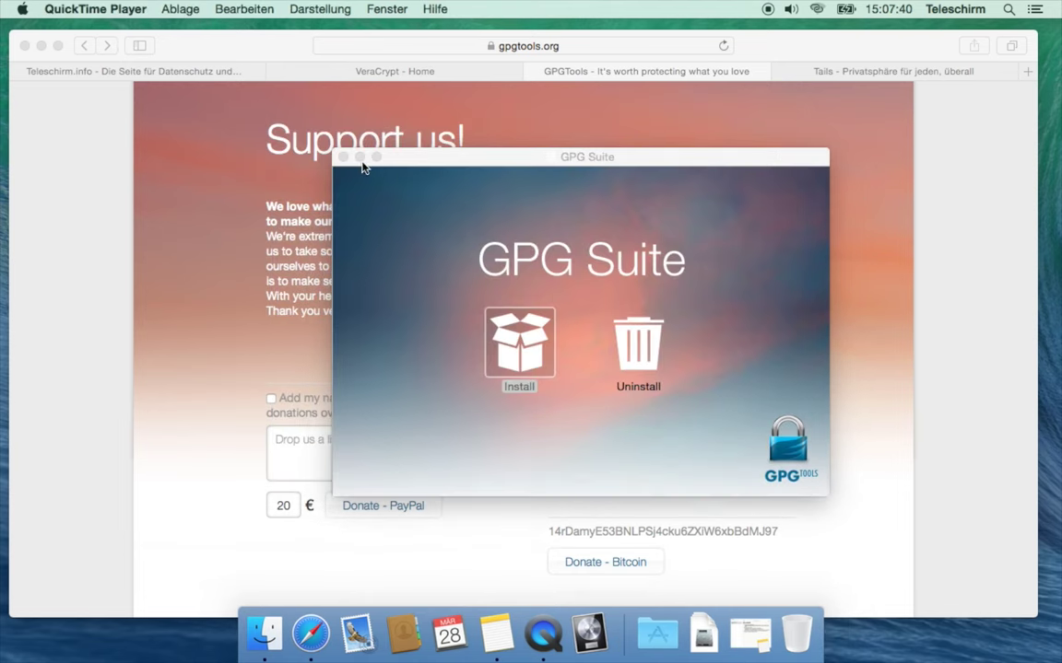
left_click(343, 157)
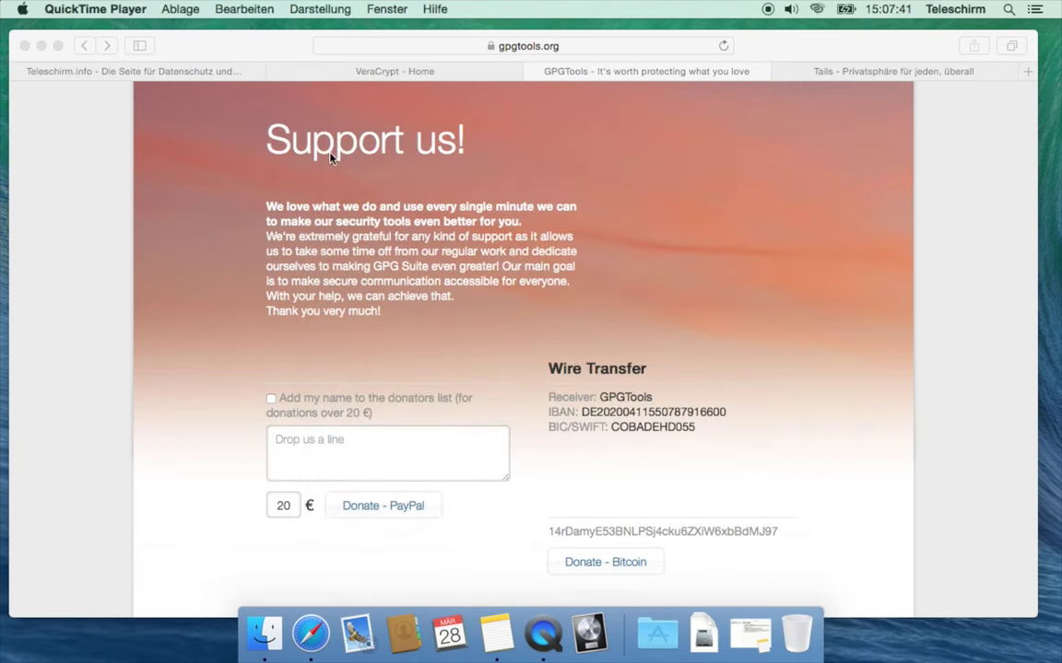
left_click(41, 44)
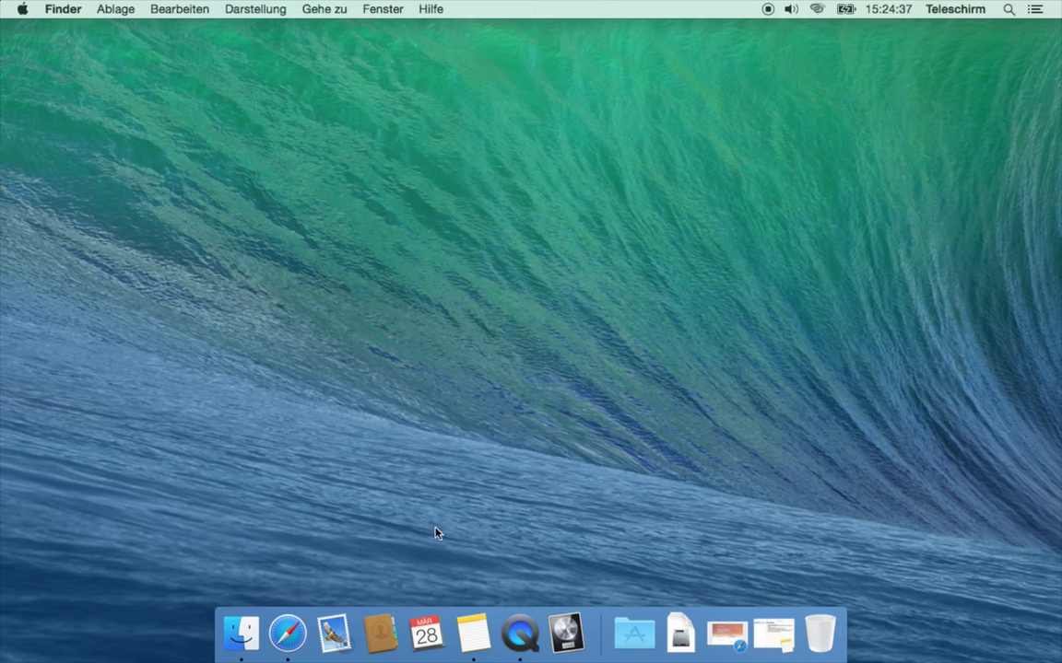
Launch GPG Keychain from the Programme stack in the Dock
left_click(634, 634)
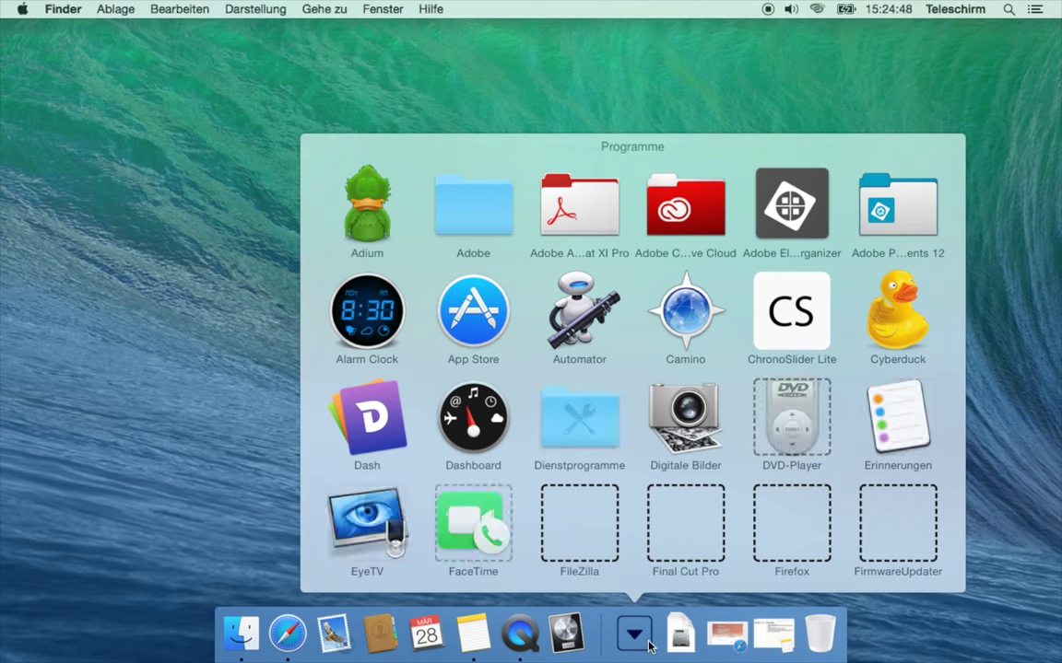
scroll(630, 503, "down", 10)
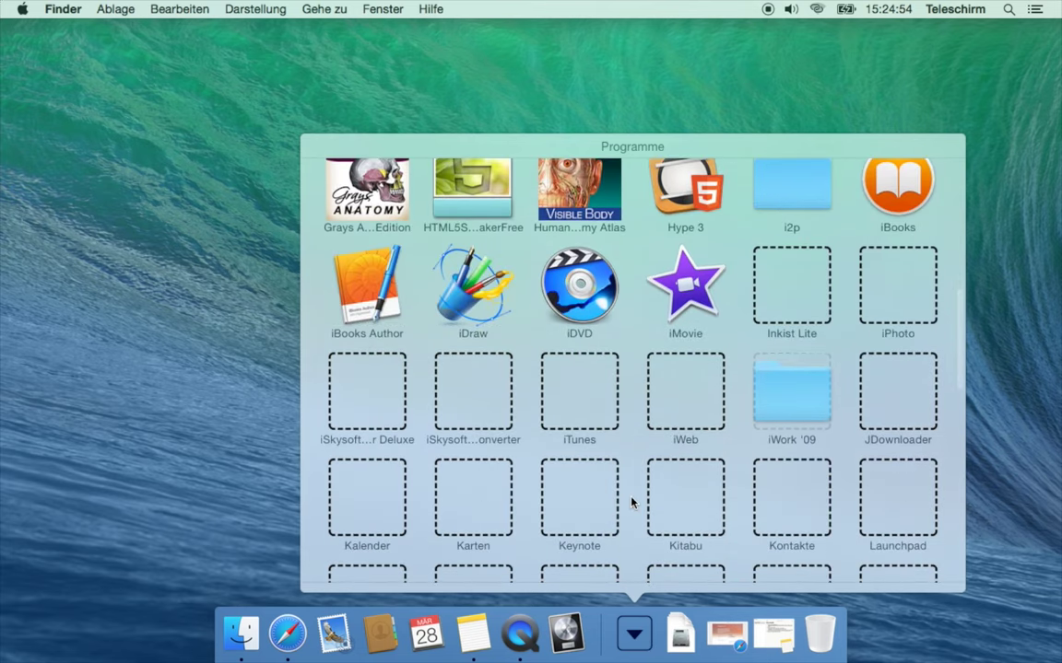
scroll(630, 502, "down", 4)
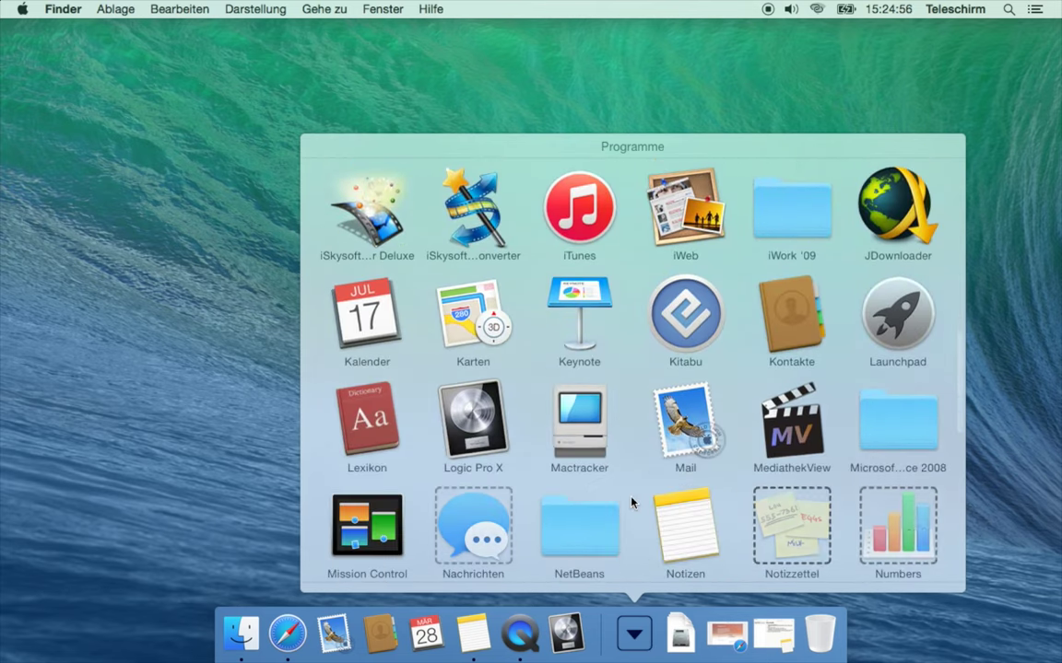
scroll(632, 502, "down", 5)
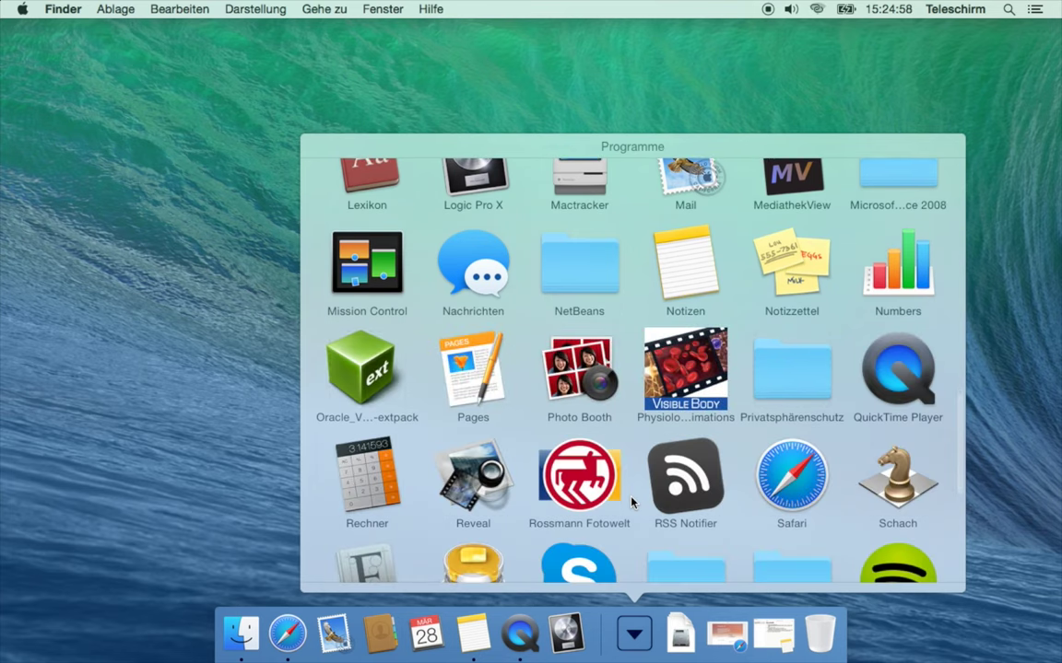
scroll(632, 502, "up", 10)
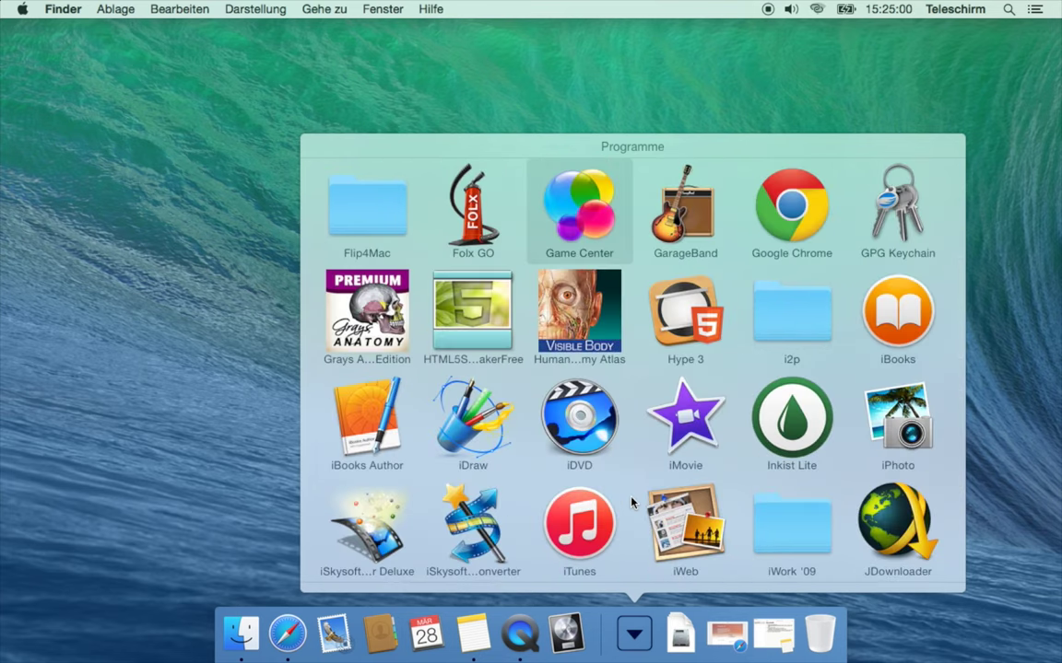
left_click(912, 217)
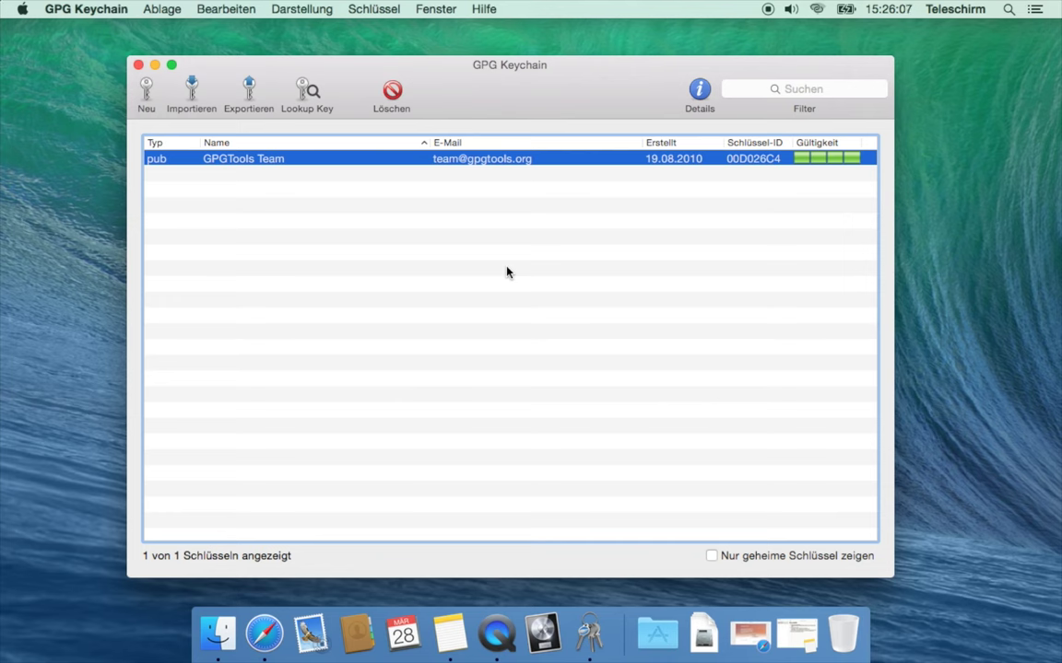
Start a new key pair with the prefilled full name and e-mail, ticking 'Upload public key'
left_click(139, 96)
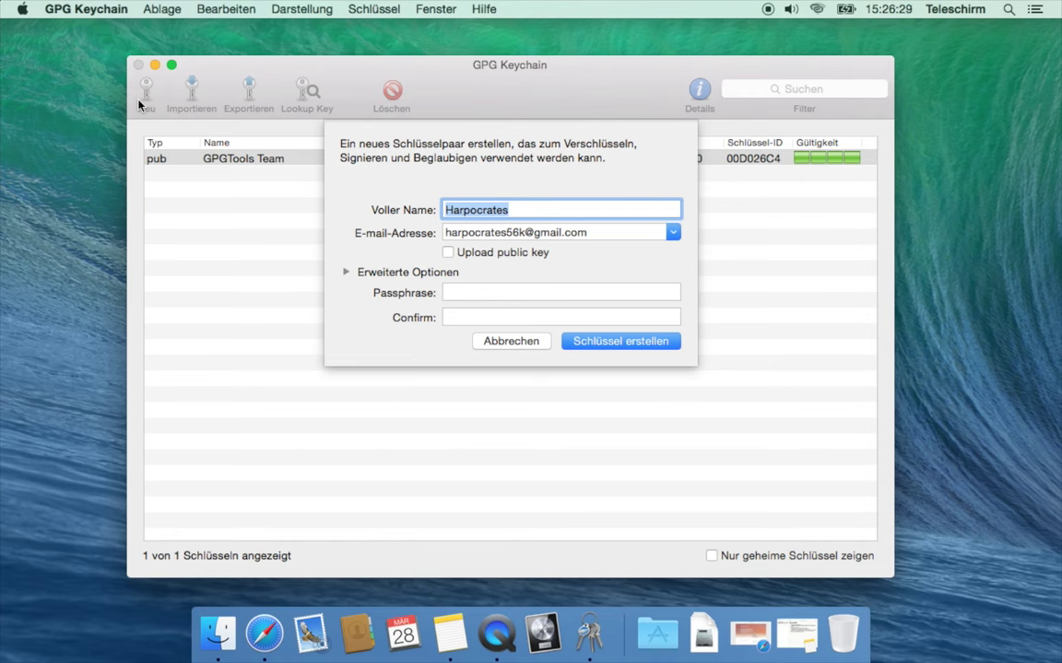
key("Right")
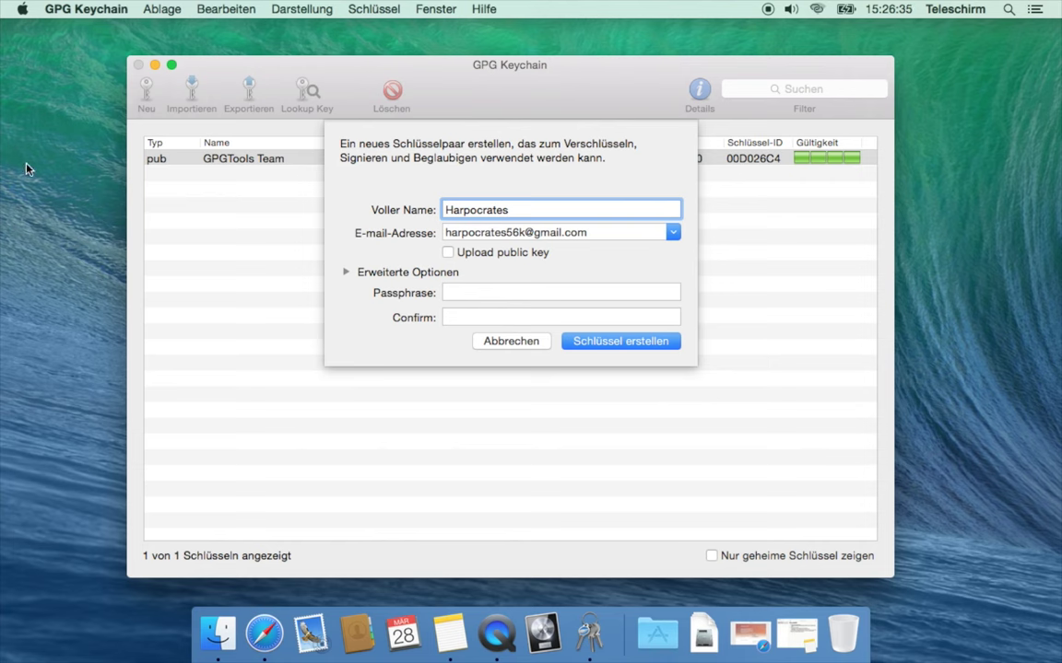
key("Tab")
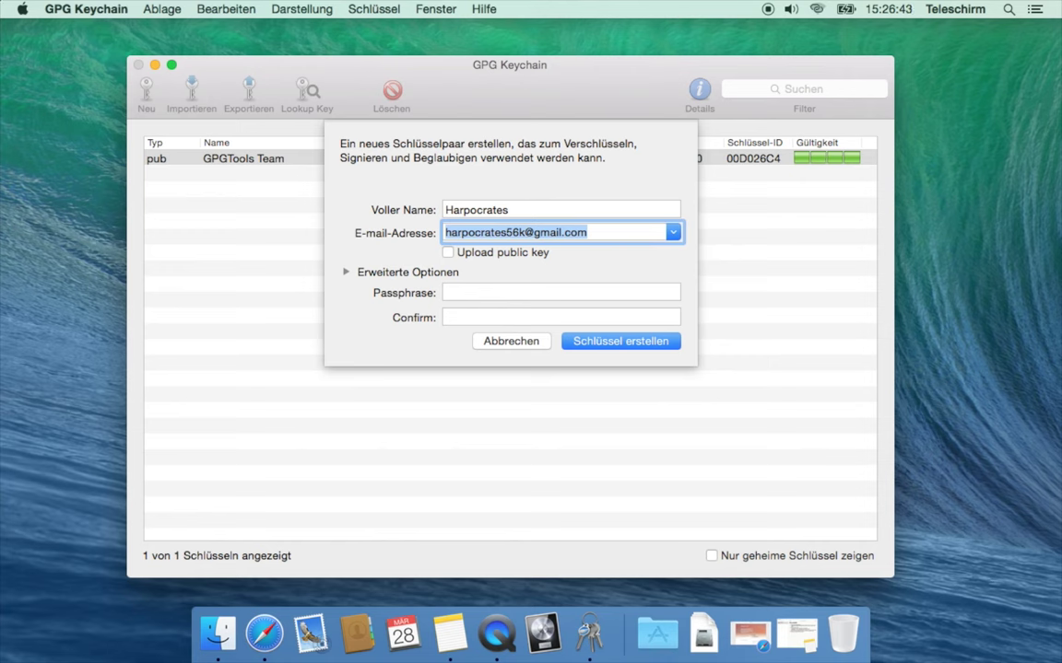
left_click(493, 255)
In the advanced options, untick 'Upload public key' and keep key type RSA und RSA at 4096 bits
left_click(347, 274)
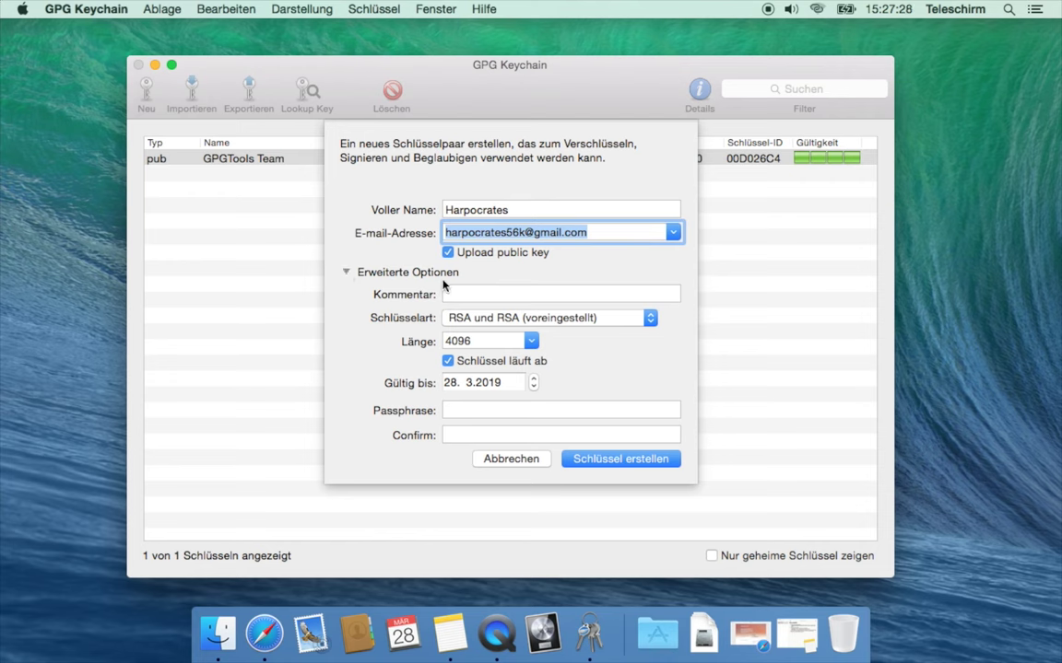
left_click(485, 293)
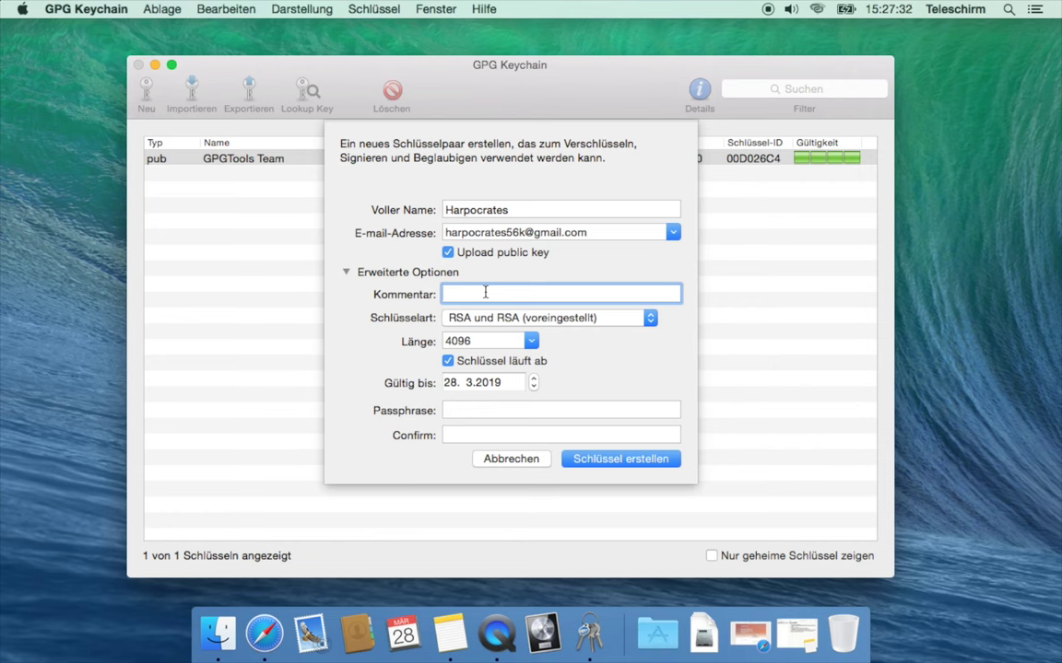
left_click(449, 253)
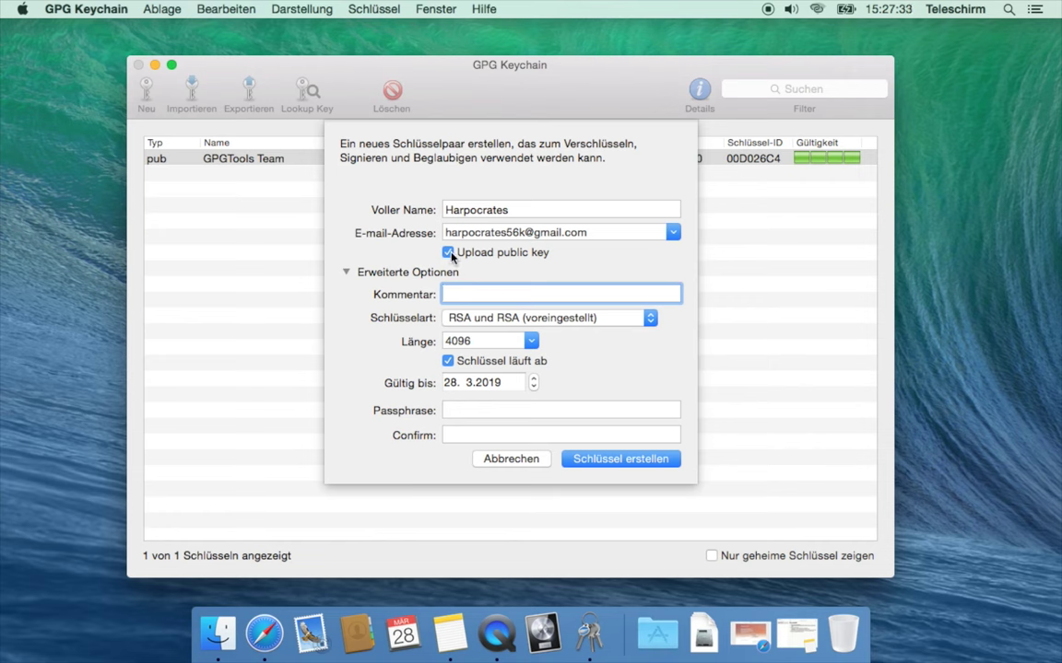
left_click(530, 322)
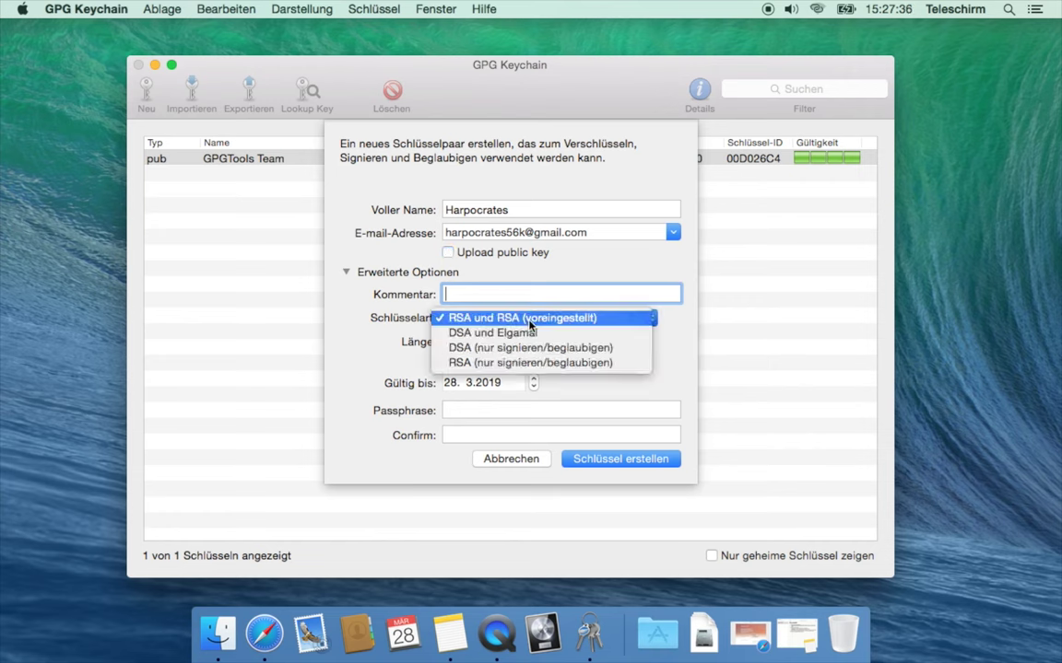
left_click(530, 320)
left_click(510, 343)
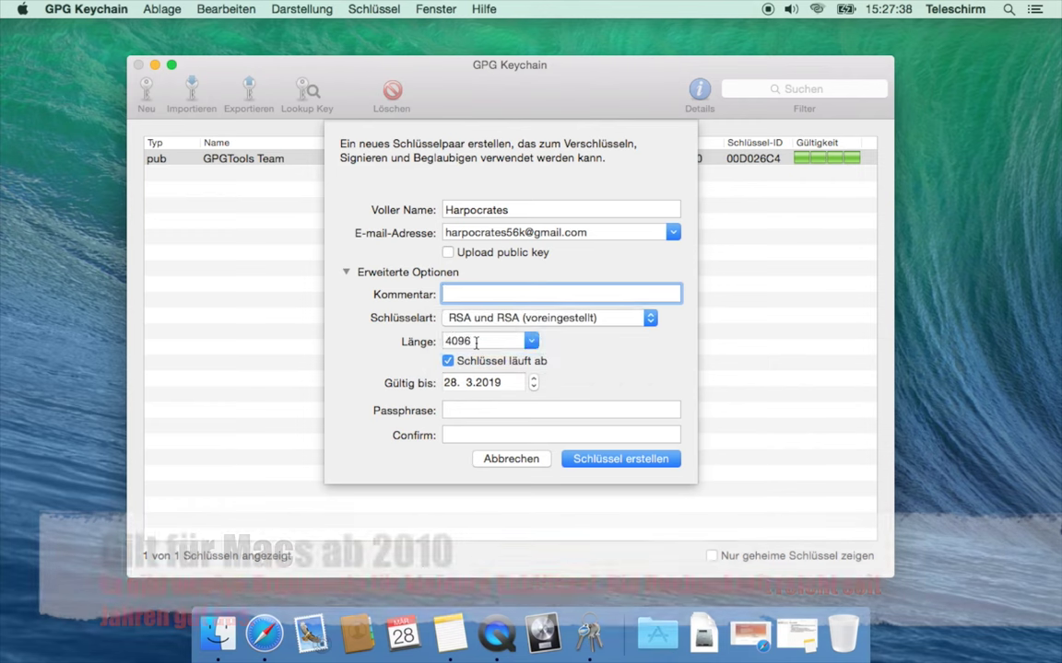
left_click(531, 341)
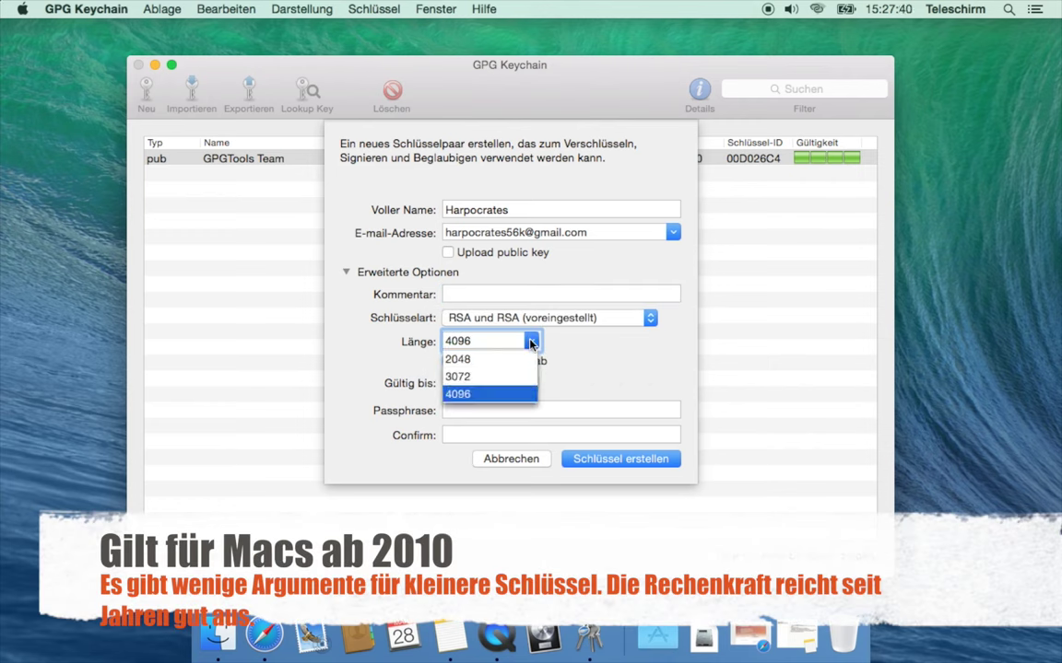
left_click(570, 364)
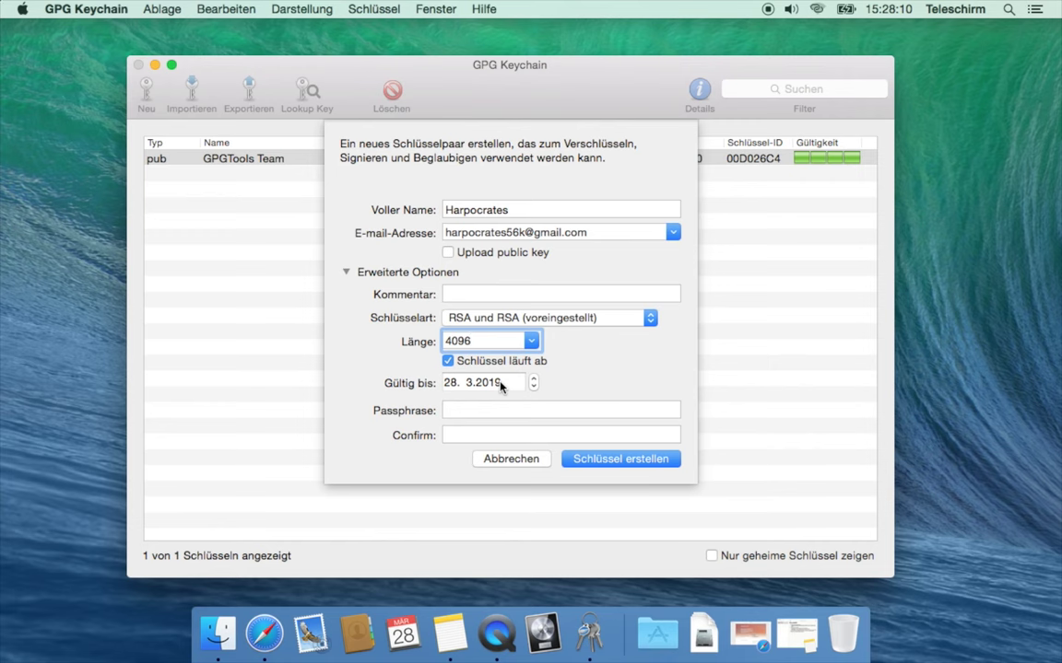
left_click(517, 409)
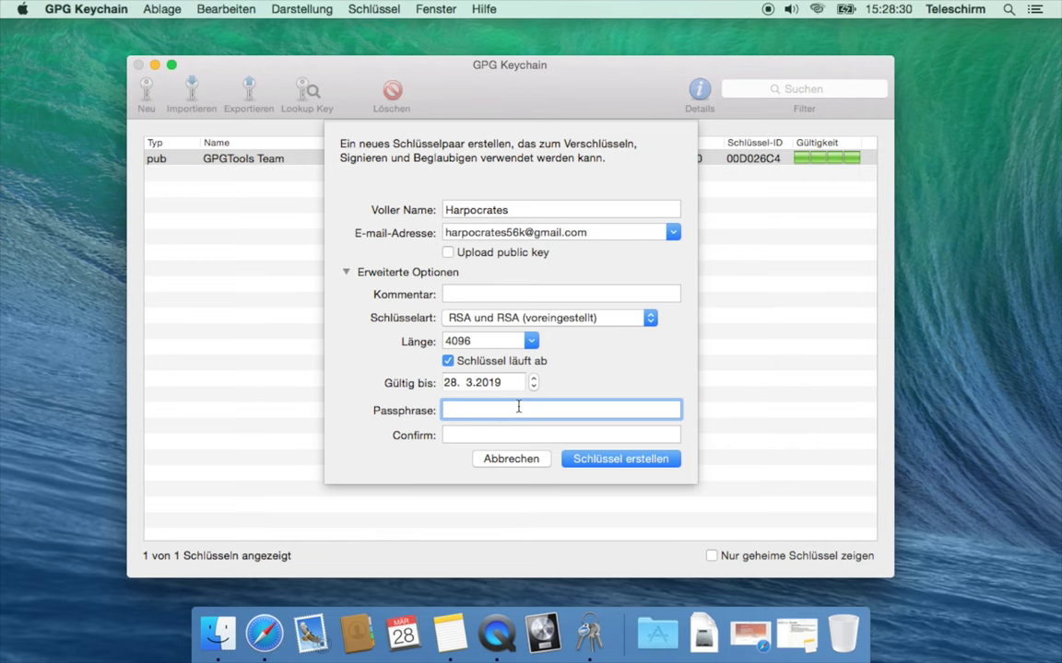
Enter and confirm the key passphrase, then generate the RSA 4096 key pair
type("••••••••••")
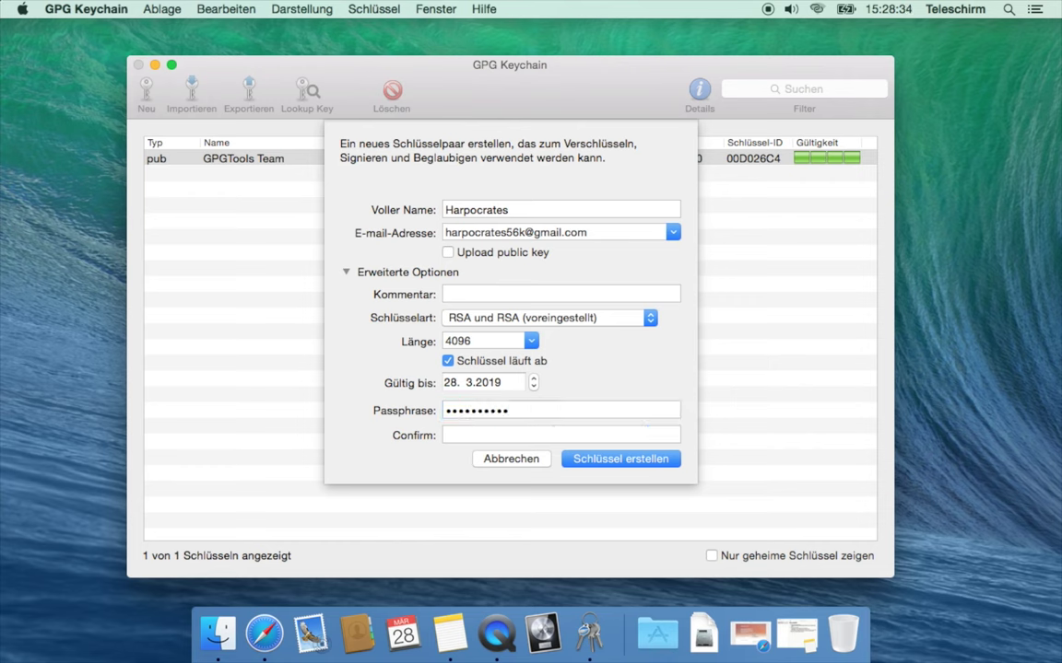
key("Tab")
type("••••••••••")
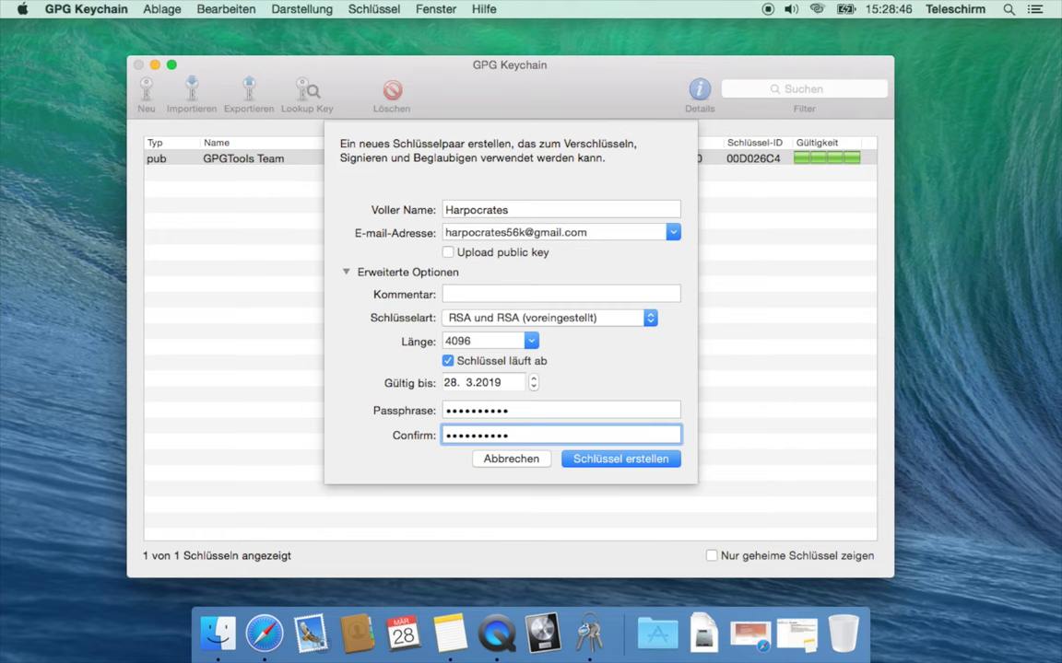
key("Return")
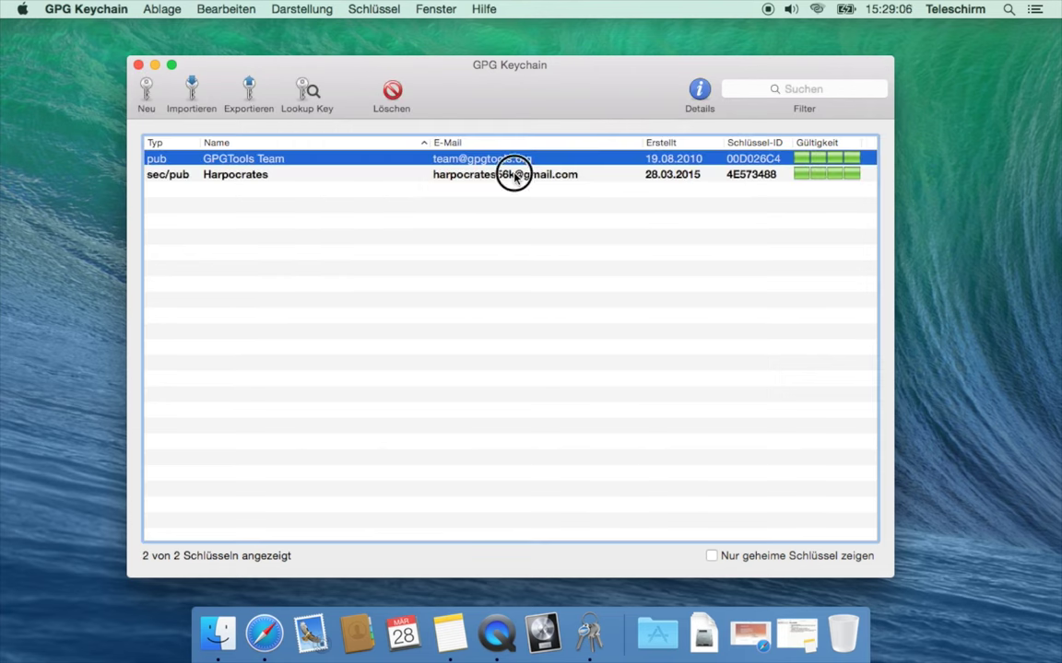
Select the new sec/pub key pair created 28.03.2015 in the key list
left_click(514, 176)
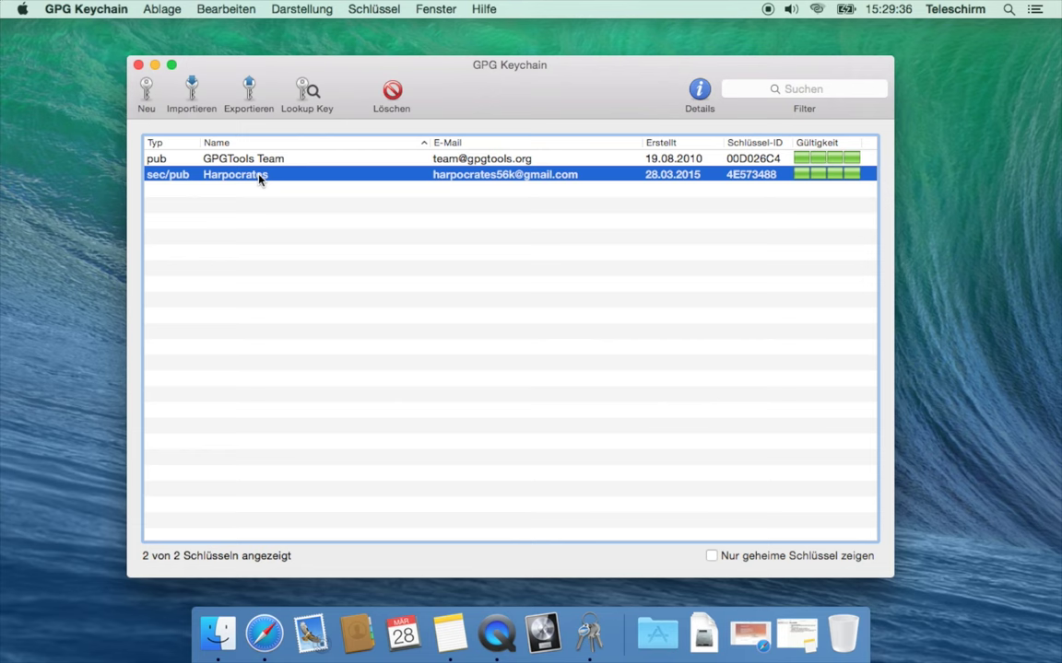
right_click(259, 179)
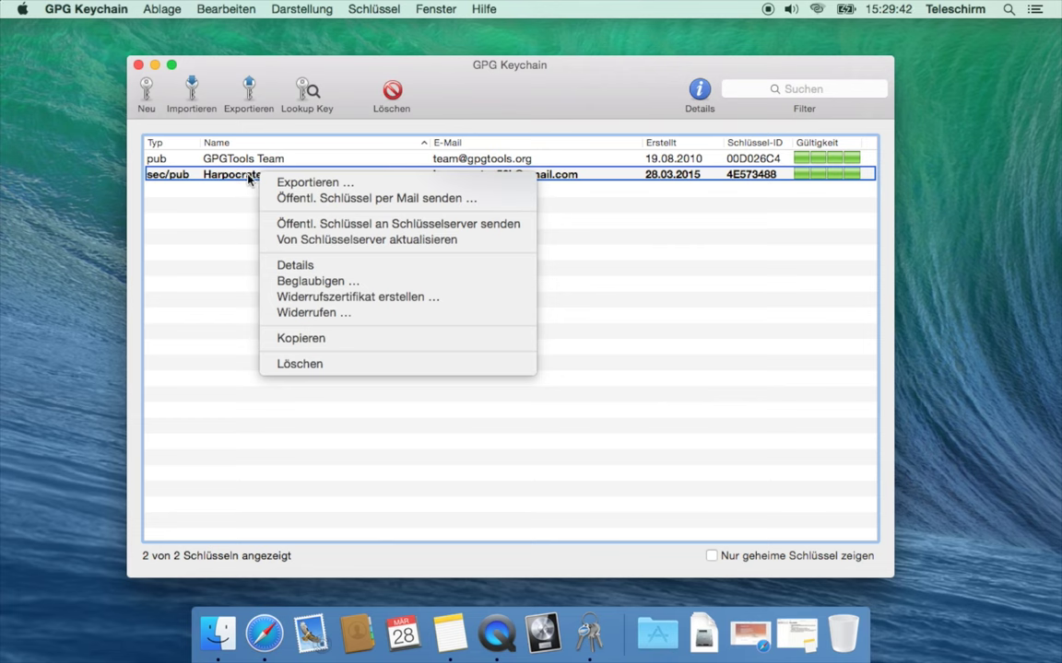
left_click(277, 184)
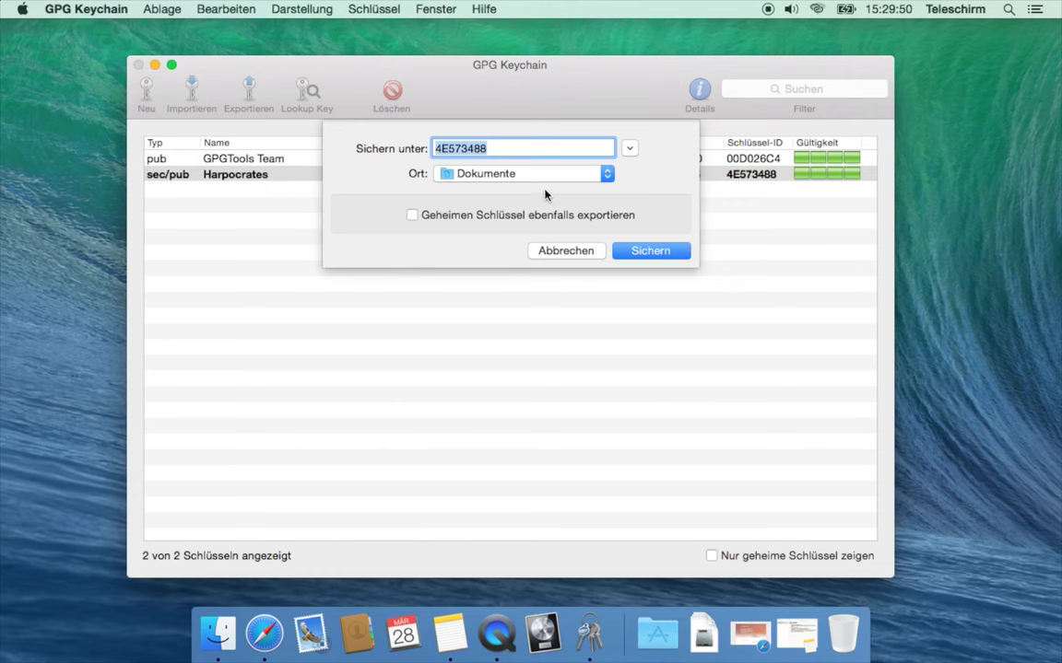
left_click(566, 251)
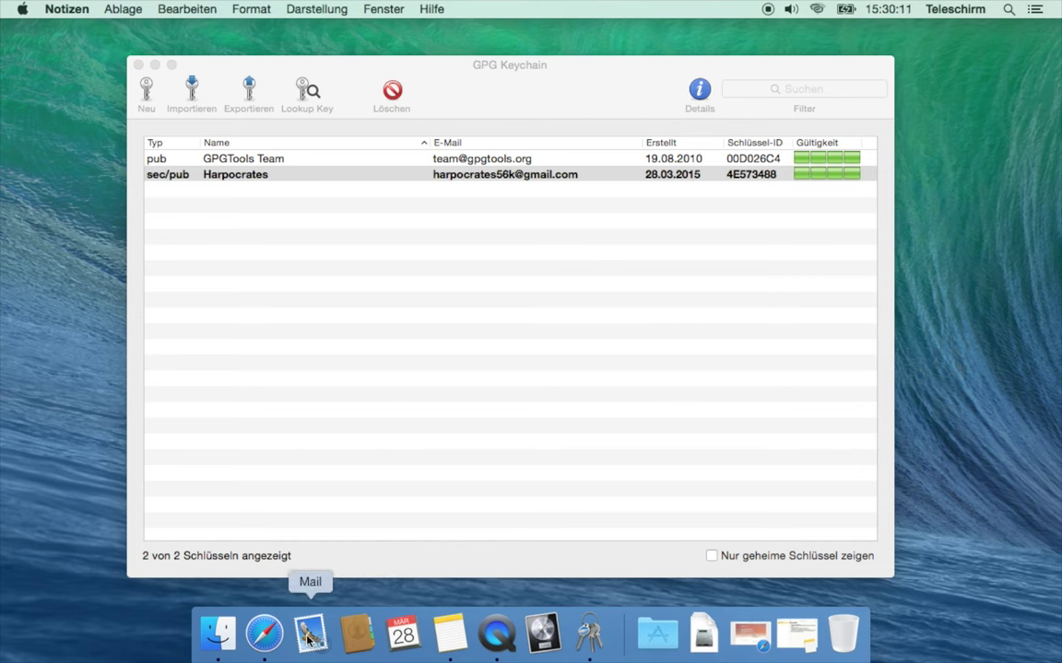
Launch Mail and open its preferences via Mail > Einstellungen …
left_click(308, 636)
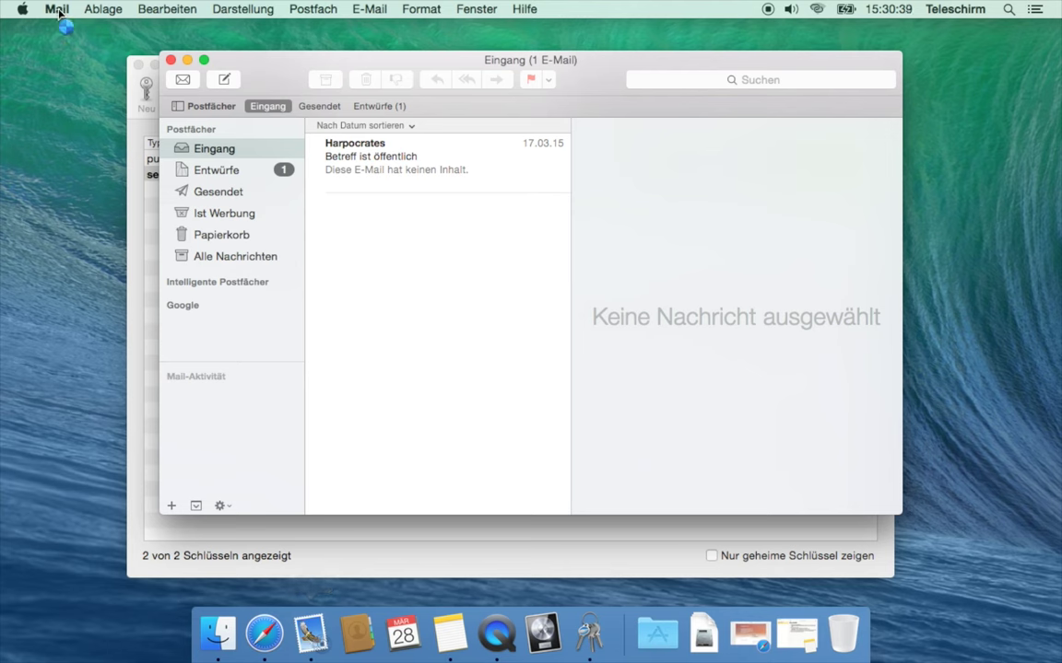
left_click(59, 11)
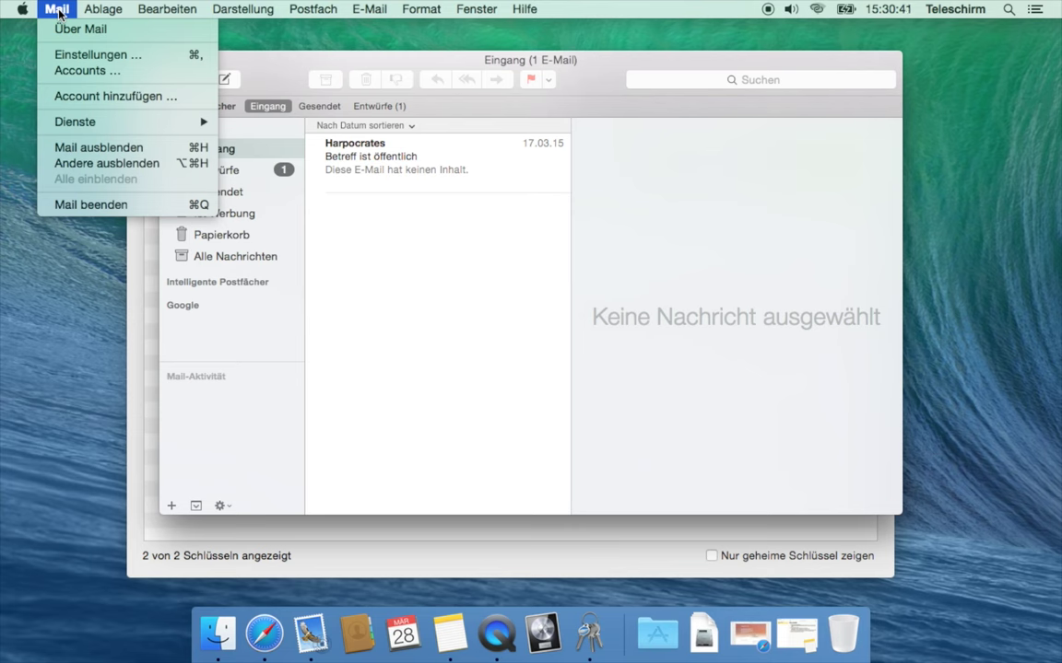
left_click(74, 57)
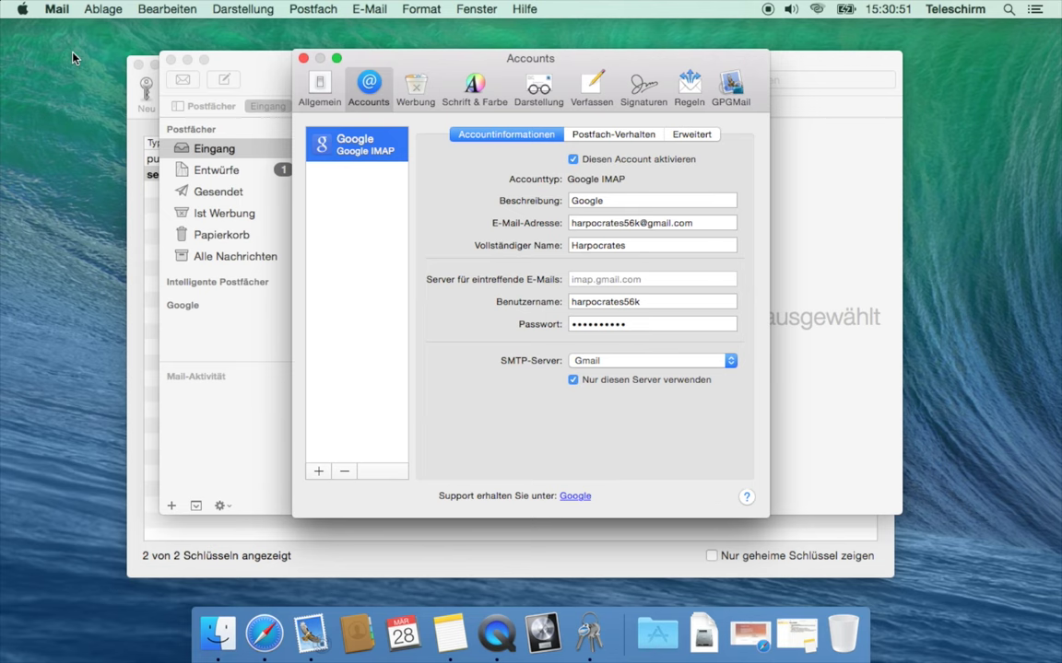
Switch Mail's preferences to the GPGMail pane to check its status
left_click(733, 88)
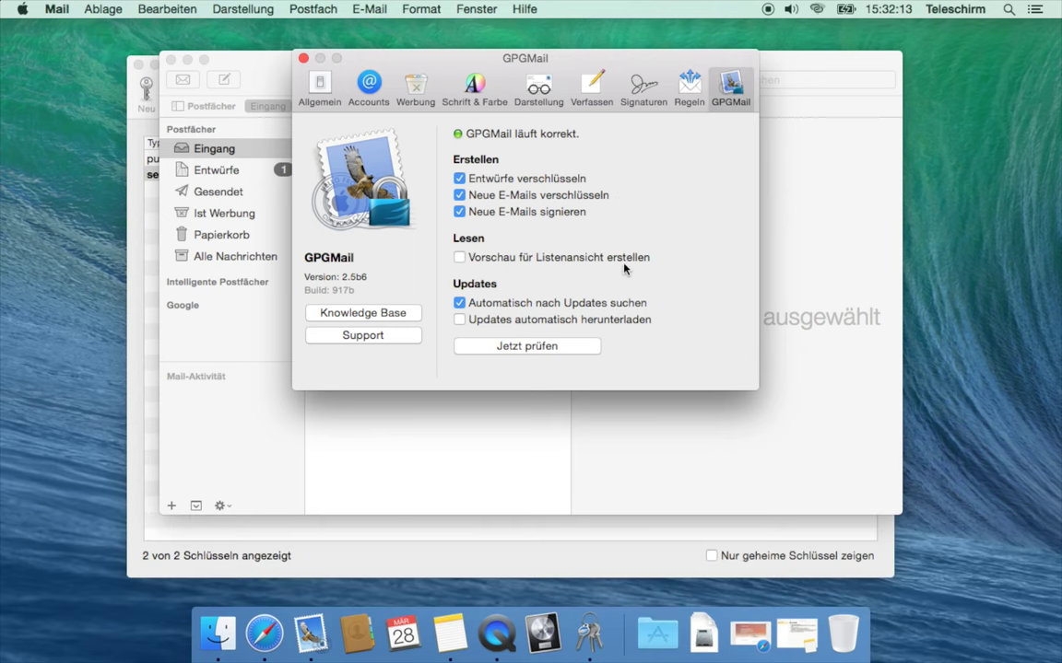
Enable 'Vorschau für Listenansicht erstellen' in GPGMail settings and close Mail's preferences window
left_click(624, 259)
left_click(305, 59)
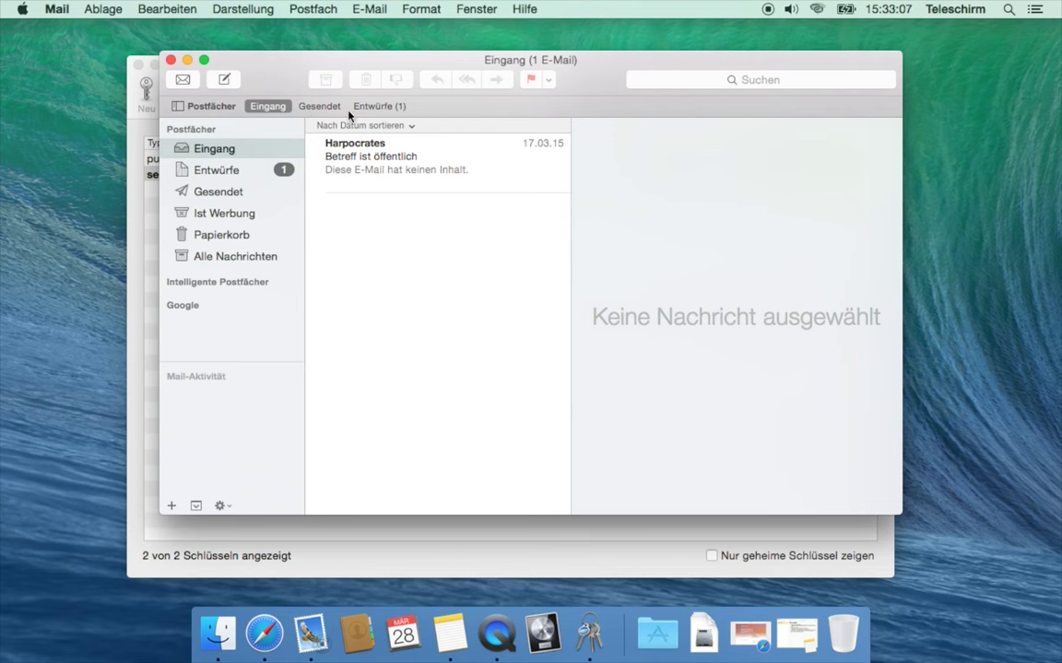
Search the key server for the contact's e-mail address, finding RSA 4096 key 32D500D5
left_click(590, 634)
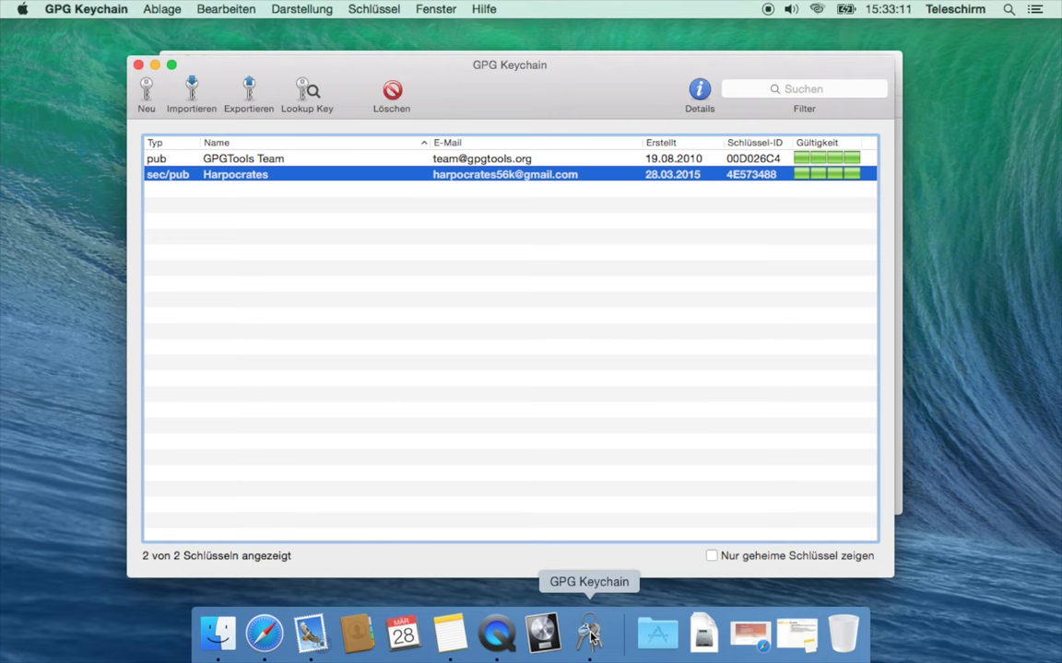
left_click(391, 8)
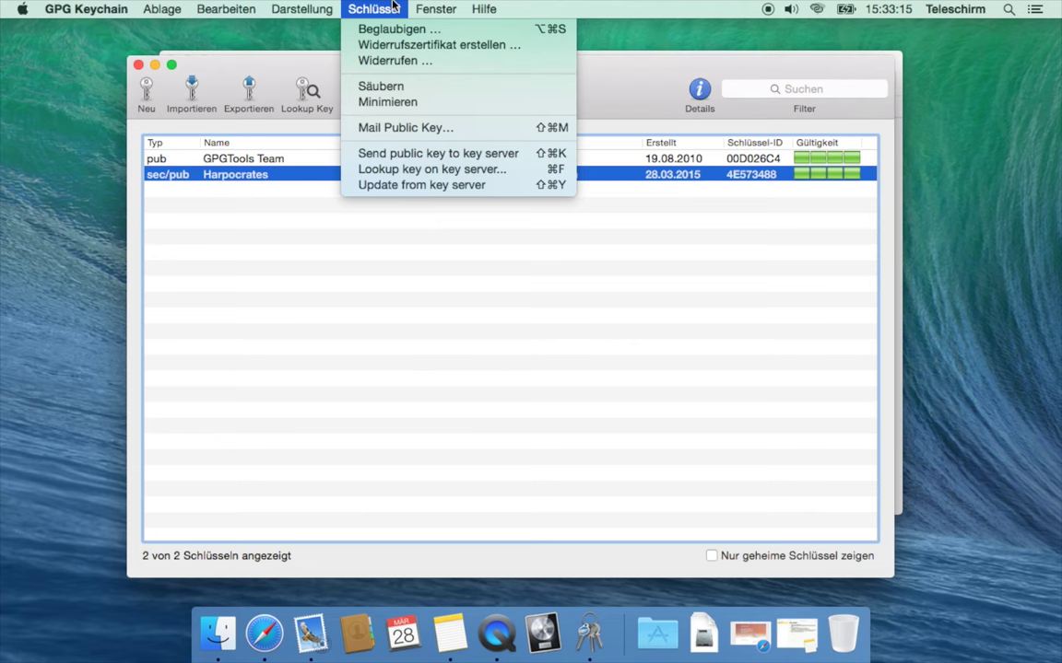
left_click(391, 169)
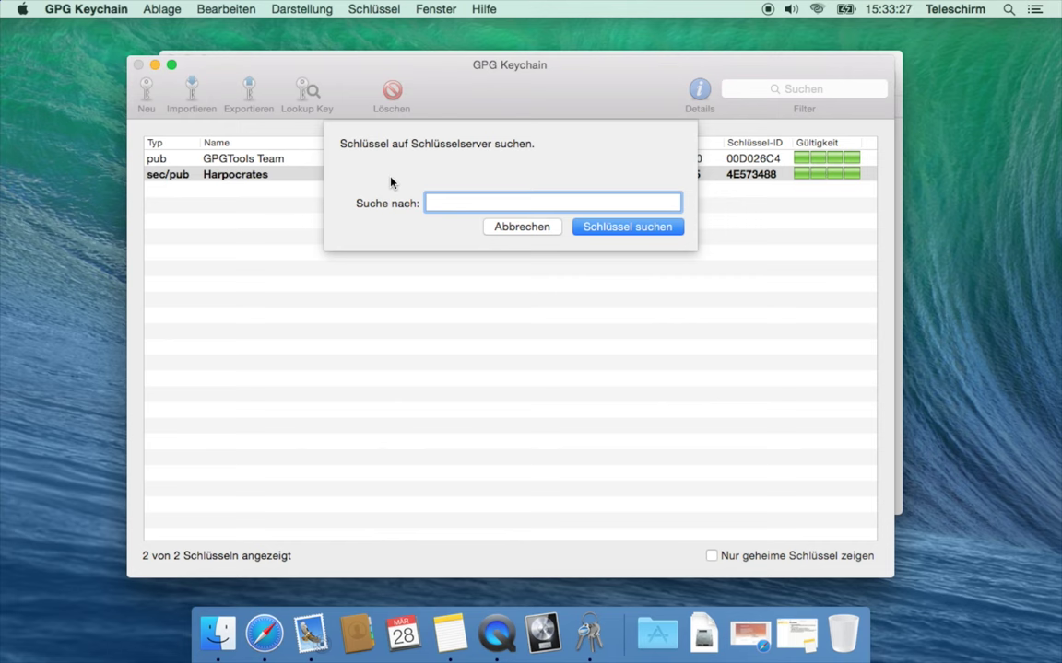
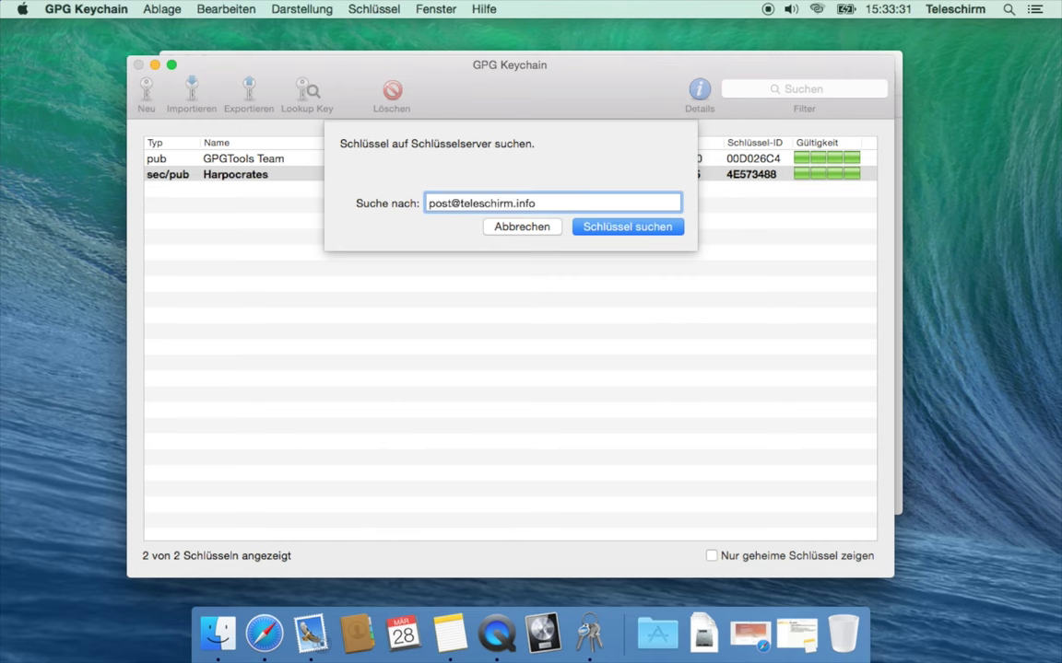
key("Return")
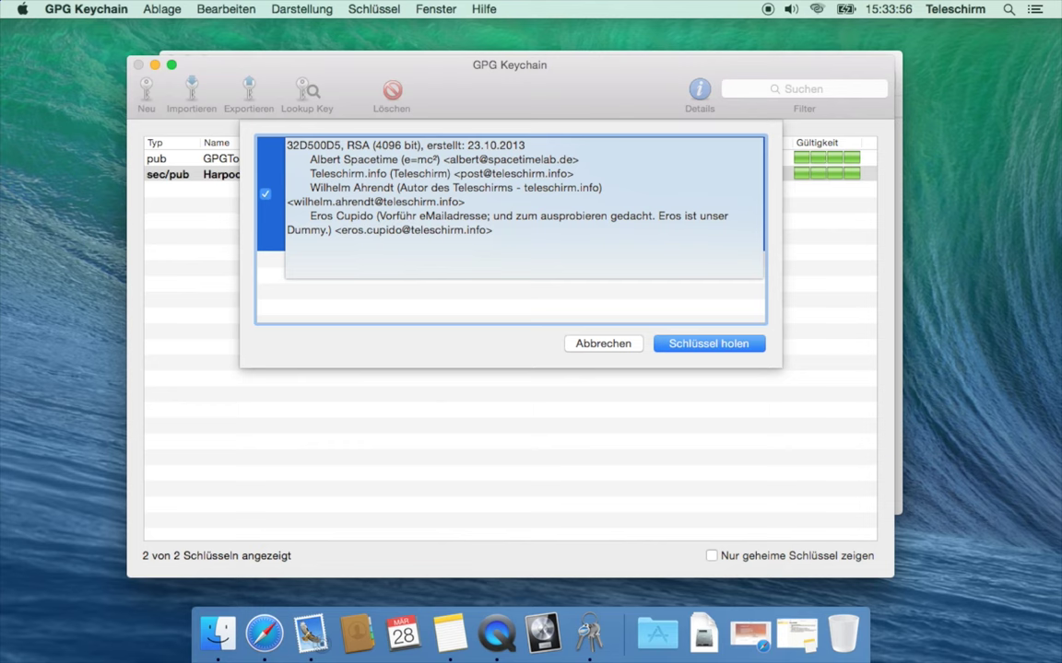
Import key 32D500D5 from the key server and bring up its row's context menu
key("Return")
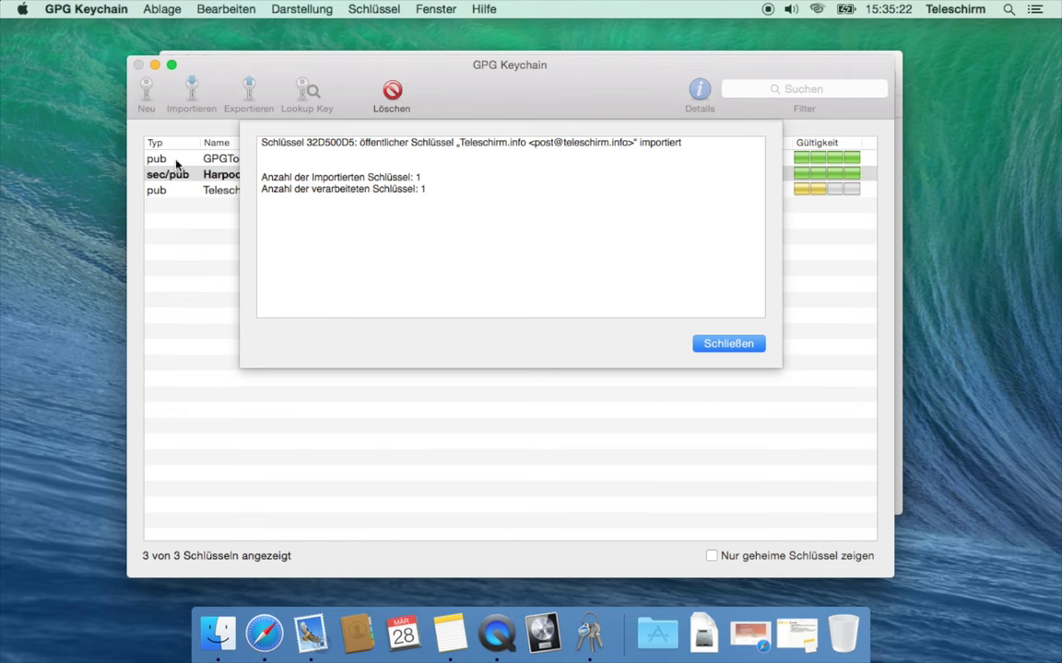
mouse_move(263, 180)
left_mouse_down()
mouse_move(438, 175)
mouse_move(433, 184)
left_mouse_up()
left_click_drag(262, 191, 425, 190)
key("Return")
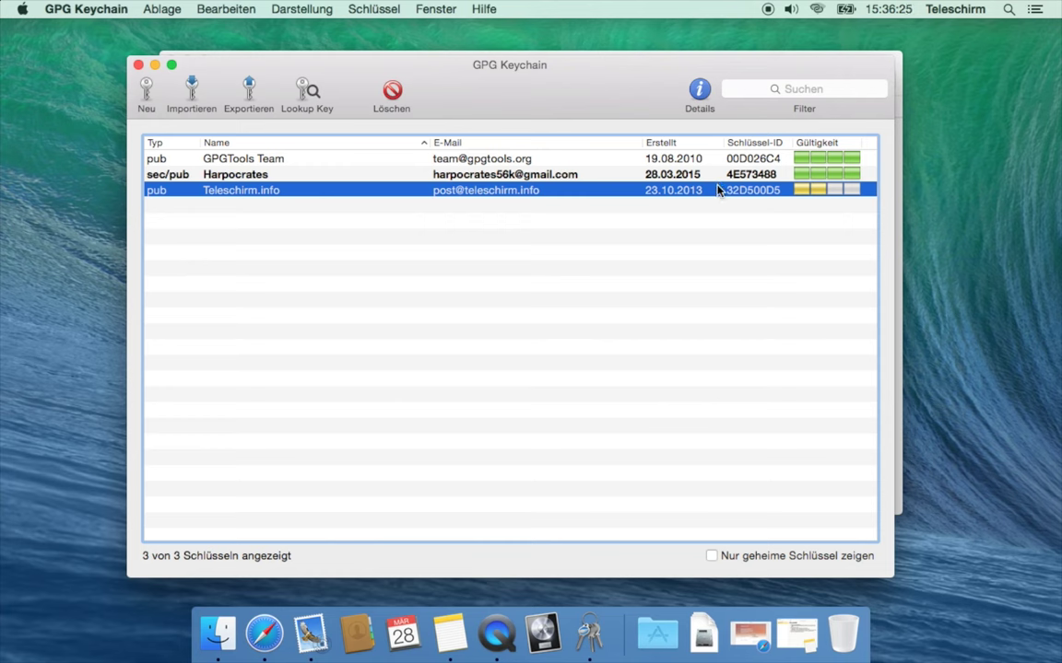
right_click(718, 188)
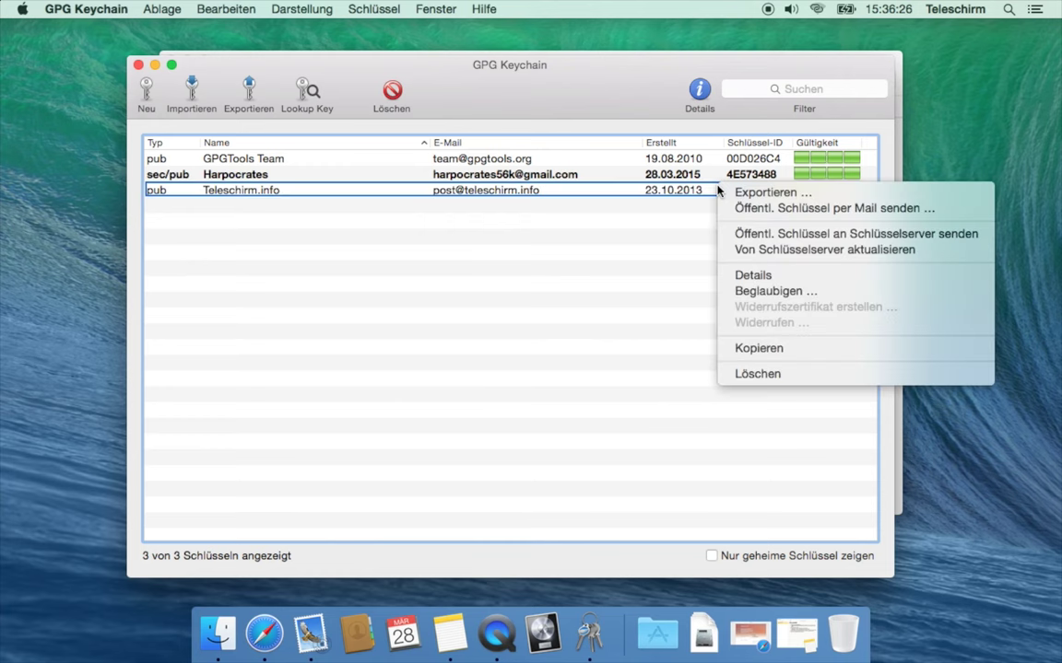
Begin certifying key 32D500D5 with check level 'Ich habe es sehr sorgfältig überprüft'
left_click(751, 293)
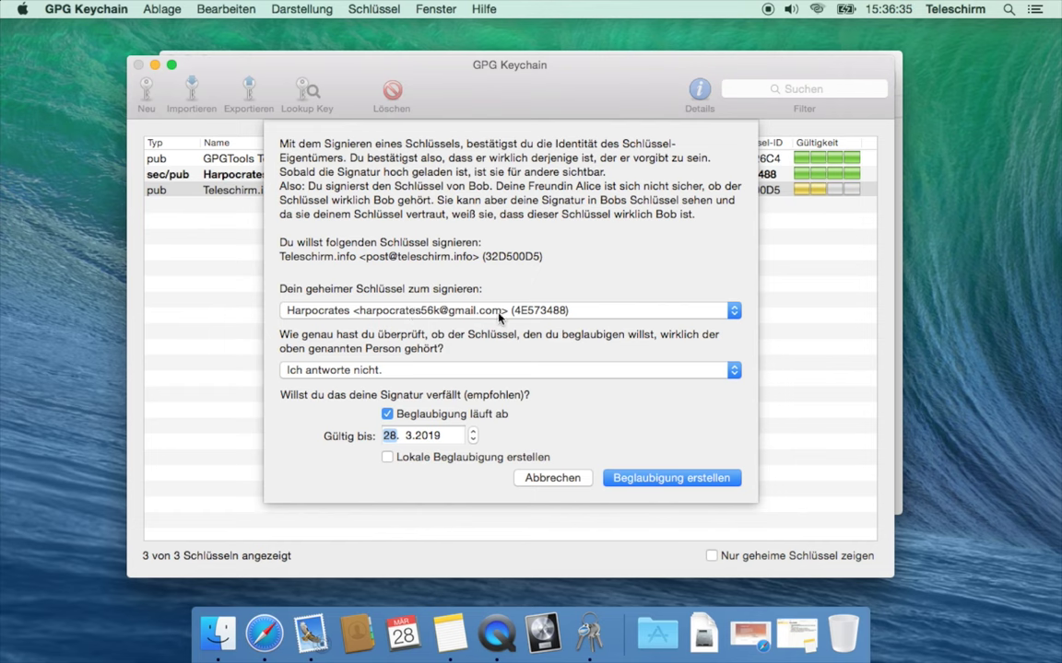
left_click(451, 373)
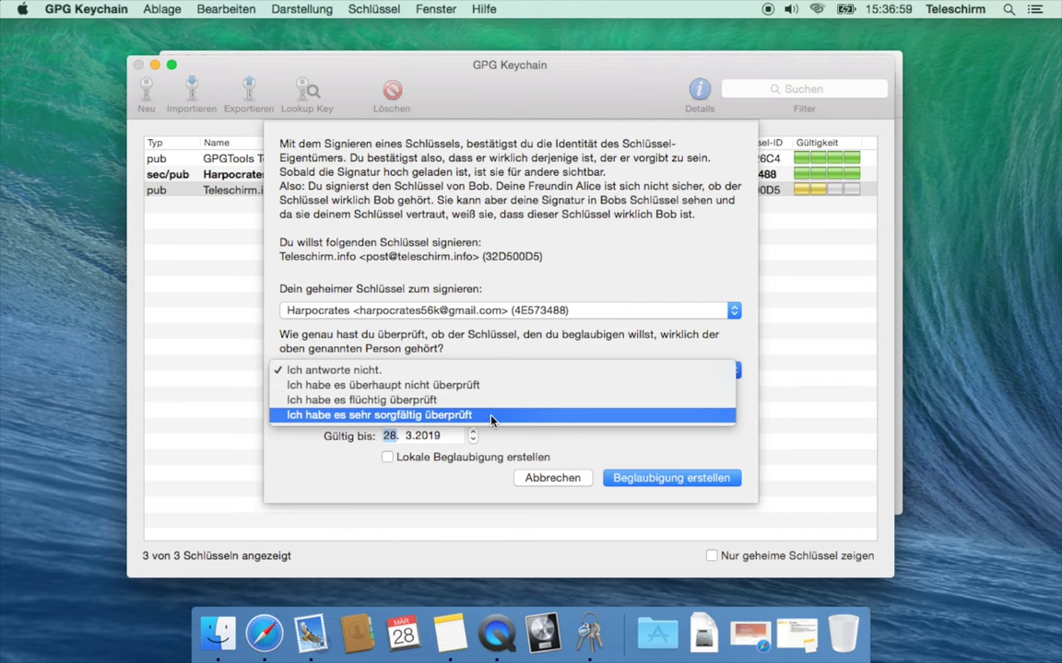
left_click(491, 415)
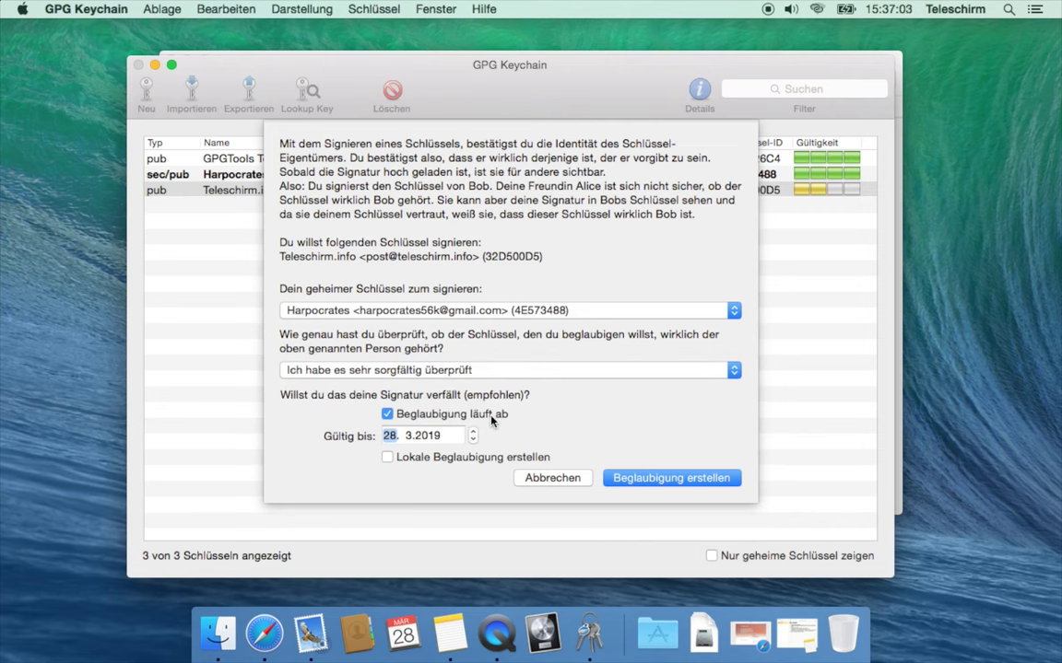
Create the certification for key 32D500D5, unlocking your secret key with your passphrase
left_click(619, 479)
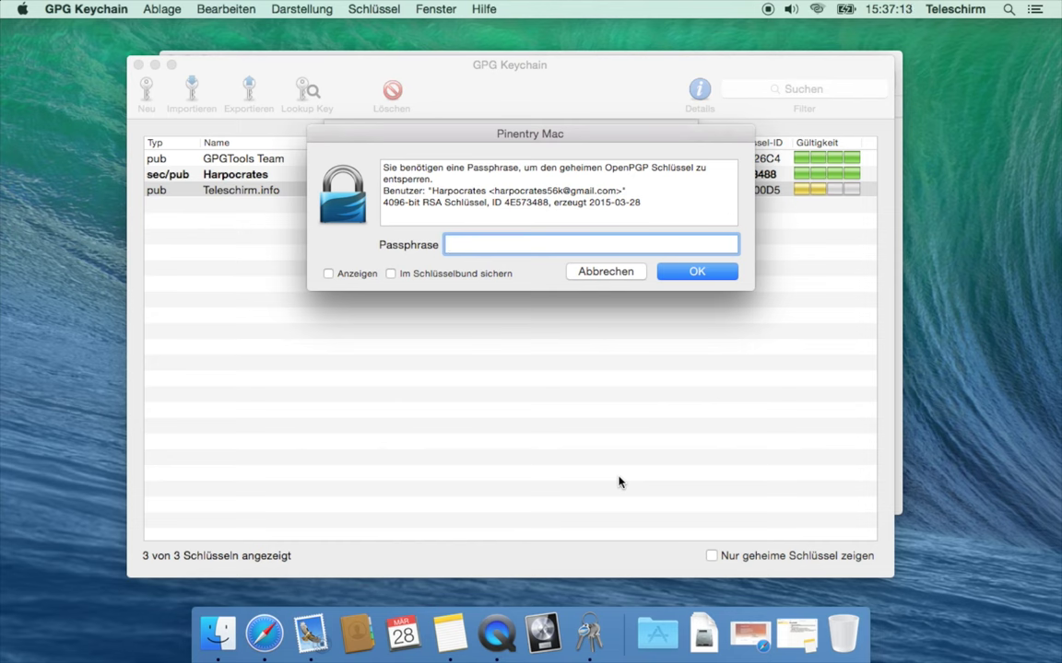
type("••••••••••")
key("Return")
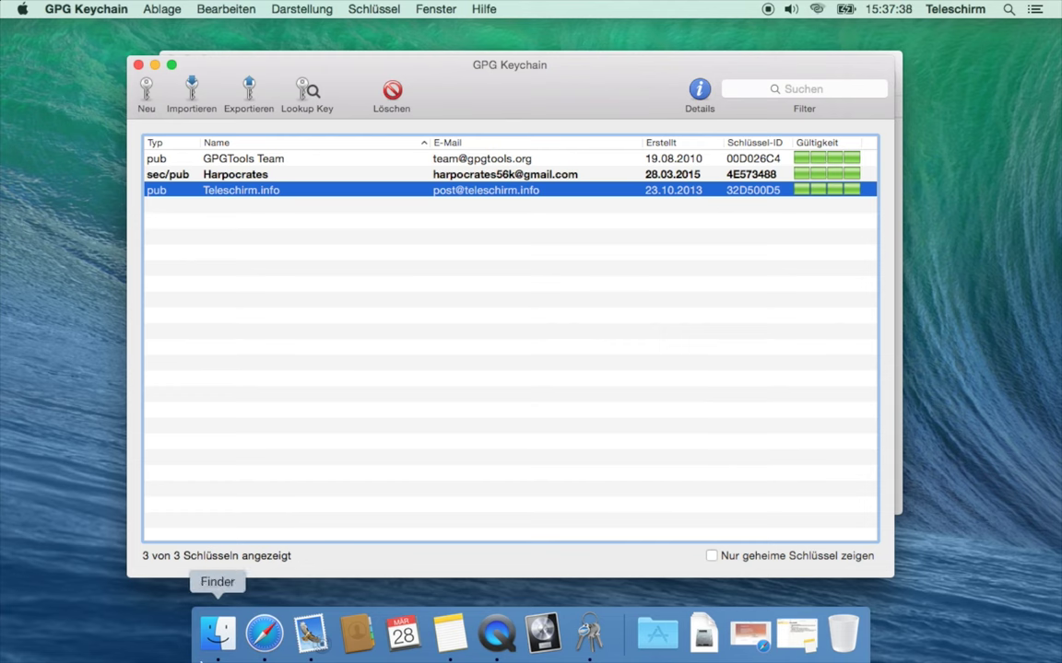
Start a new Mail message addressed to the contact's e-mail address
left_click(312, 634)
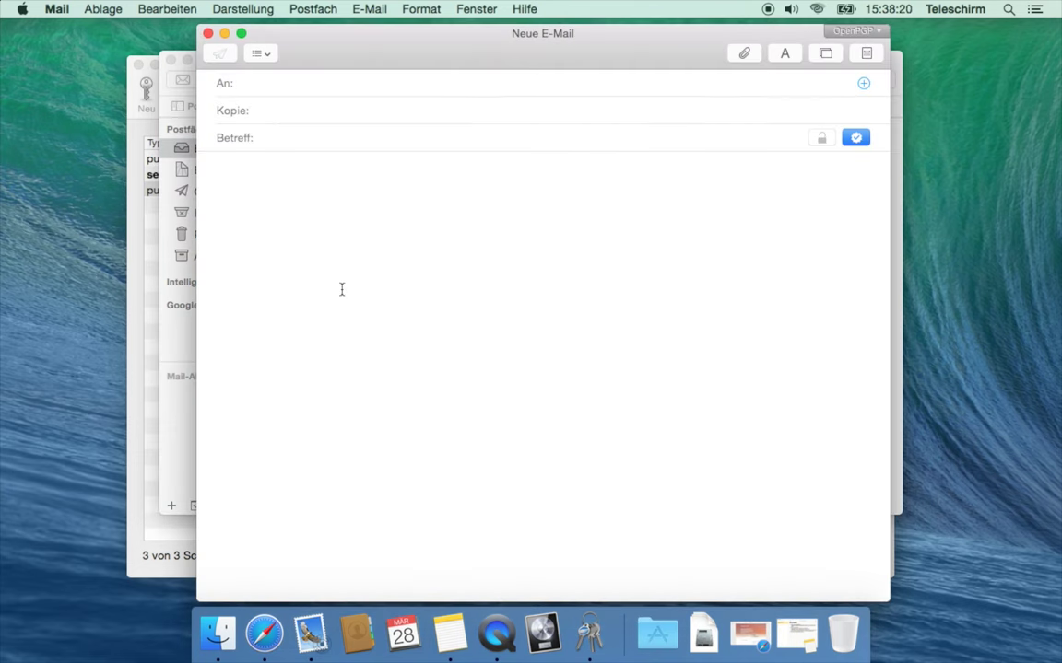
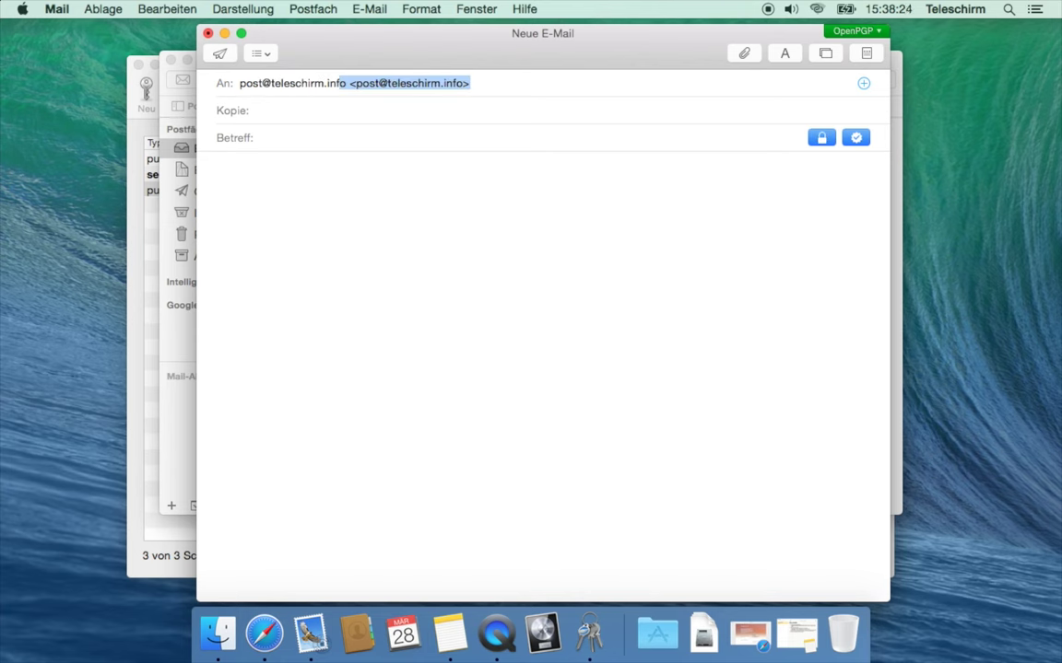
key("Return")
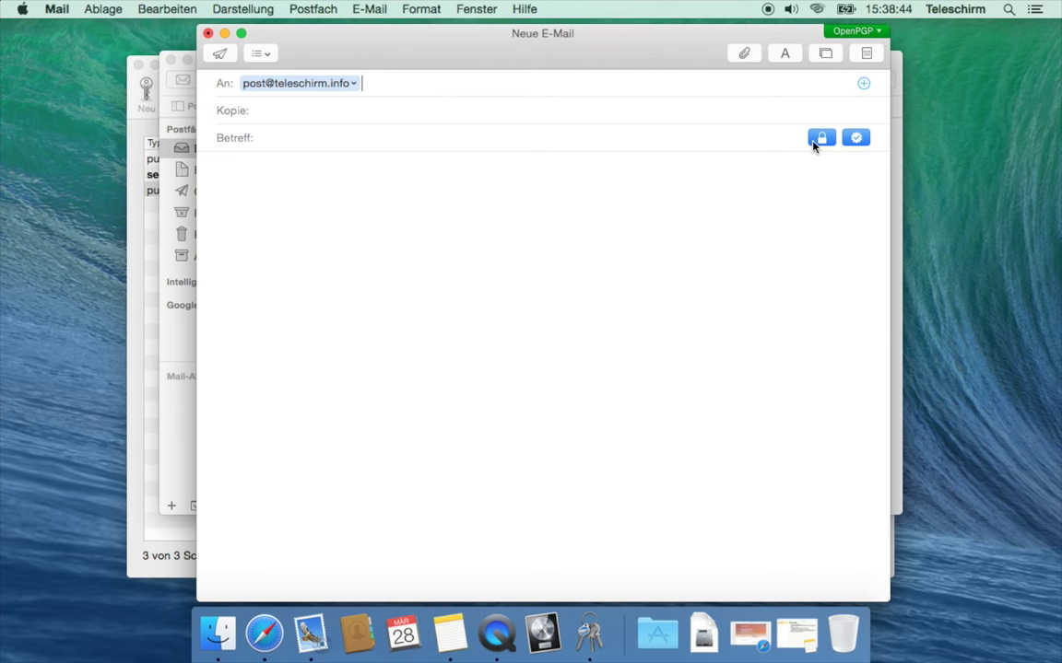
Toggle OpenPGP encryption and signing off and on, leaving both enabled
left_click(819, 139)
left_click(813, 144)
left_click(829, 140)
left_click(823, 140)
left_click(853, 140)
left_click(856, 138)
Add your own e-mail address as the Kopie recipient
key("Tab")
type("ha")
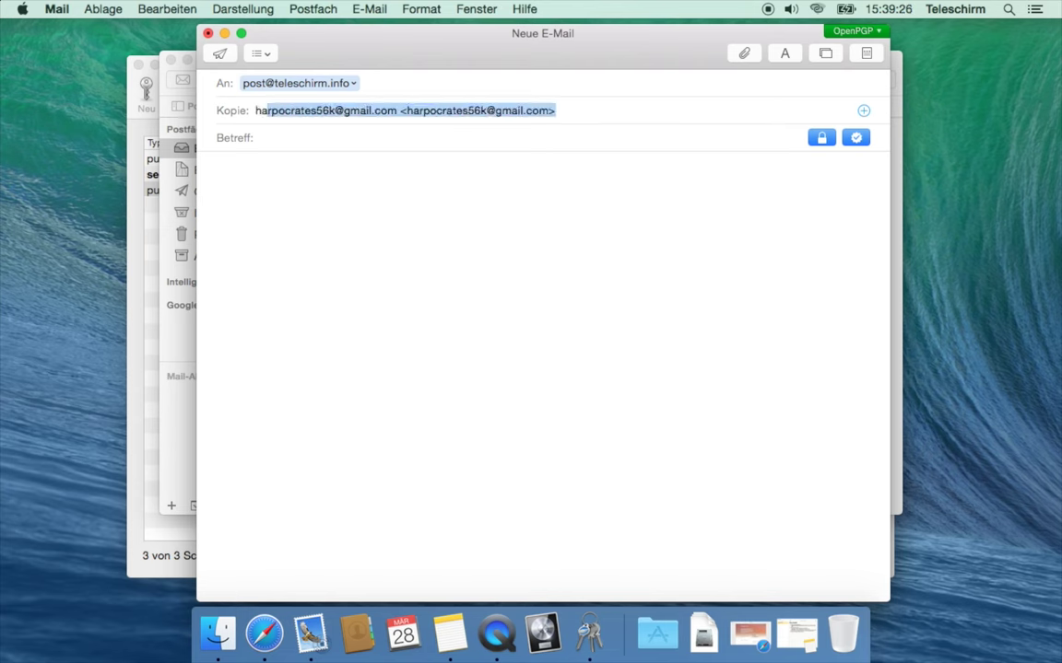
key("Tab")
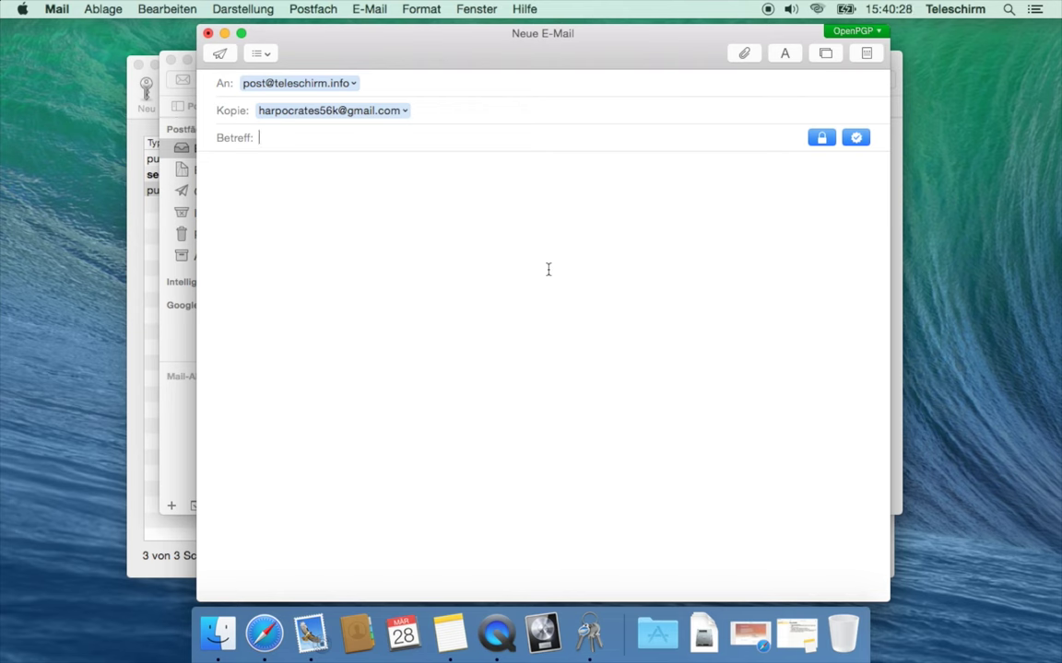
Enter subject 'Hallo ich kann verschlüsseln' and body text 'Lorem ipsum'
type("Hallo i")
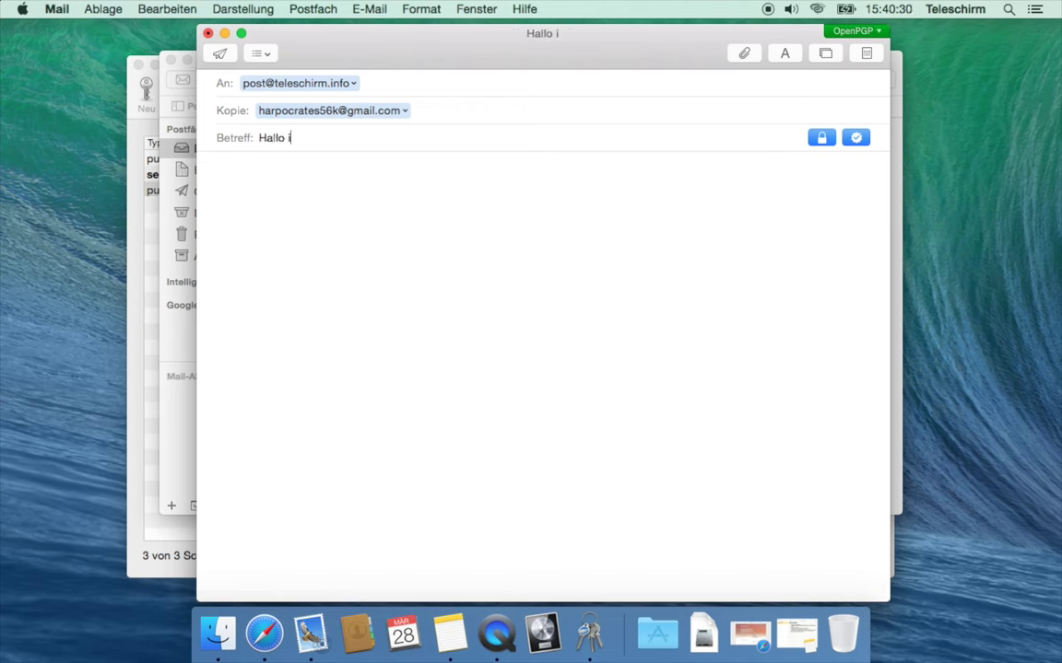
type("ch kann verschlüsseln")
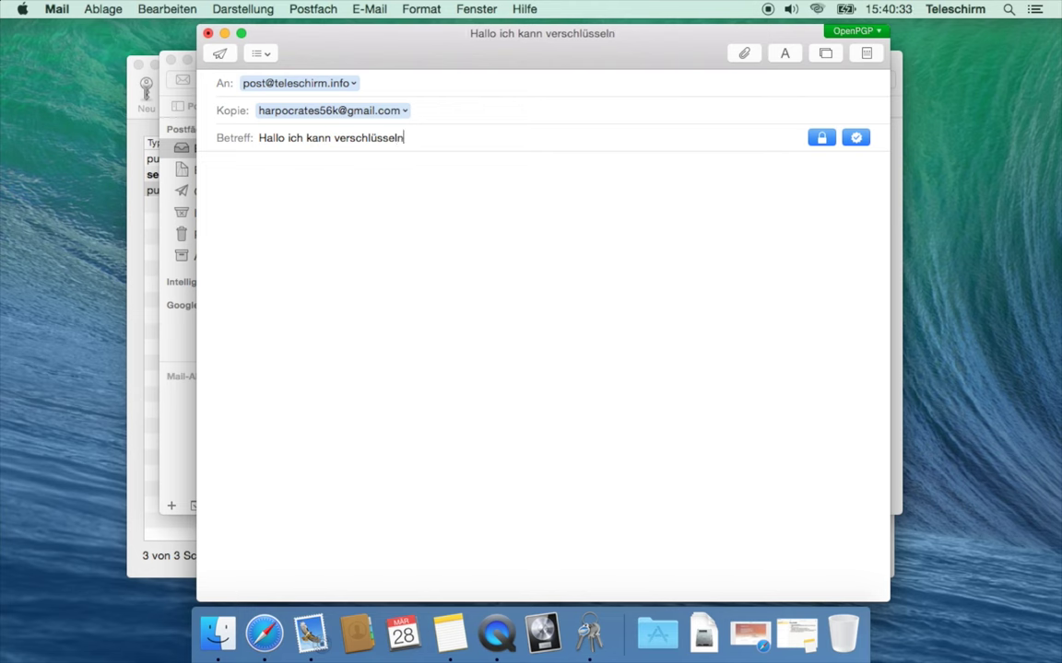
key("Tab")
type("Lorem ipsum")
Send the encrypted, signed message and enter your passphrase to decrypt the received copy
left_click(219, 54)
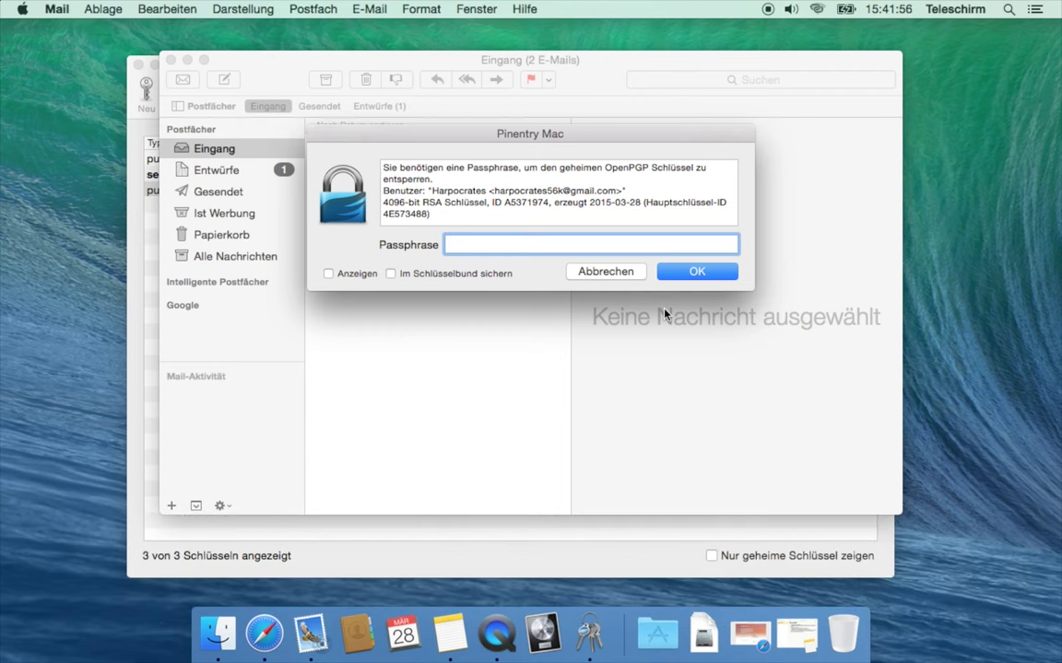
type("••••••••••")
key("Return")
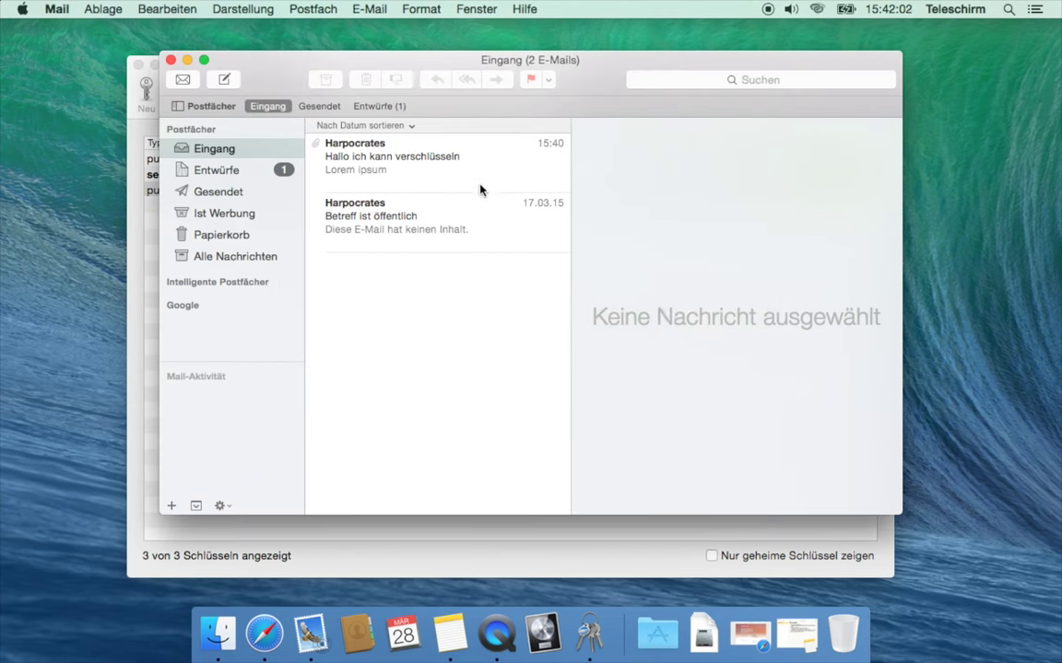
Open 'Hallo ich kann verschlüsseln' and check its 'Lorem ipsum' body shows Verschlüsselt and Signiert
left_click(390, 175)
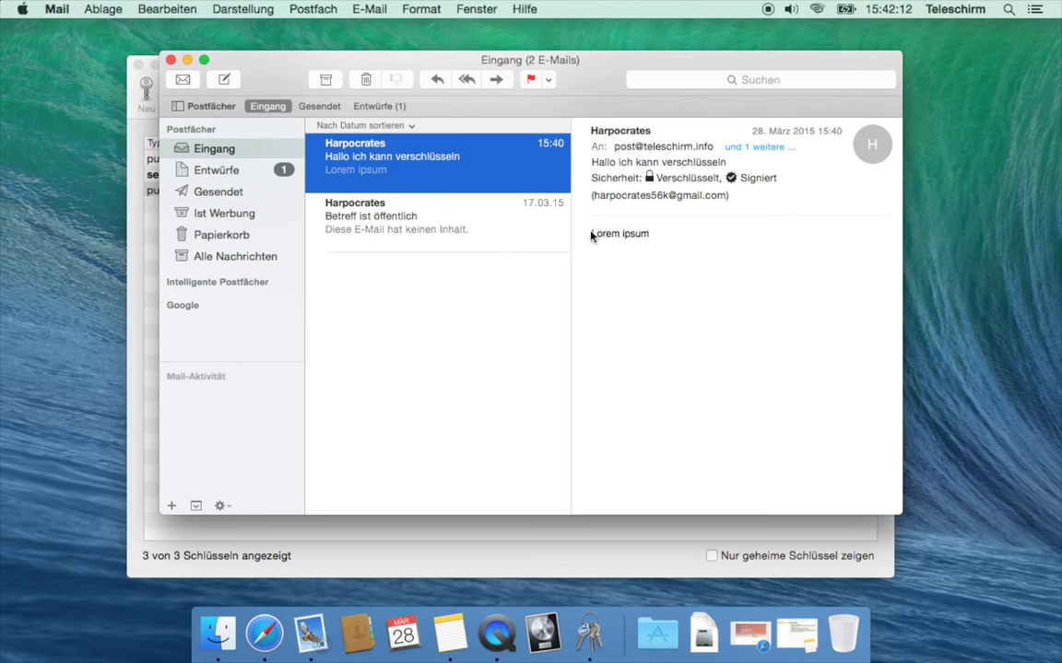
left_click_drag(591, 236, 657, 239)
left_click(656, 241)
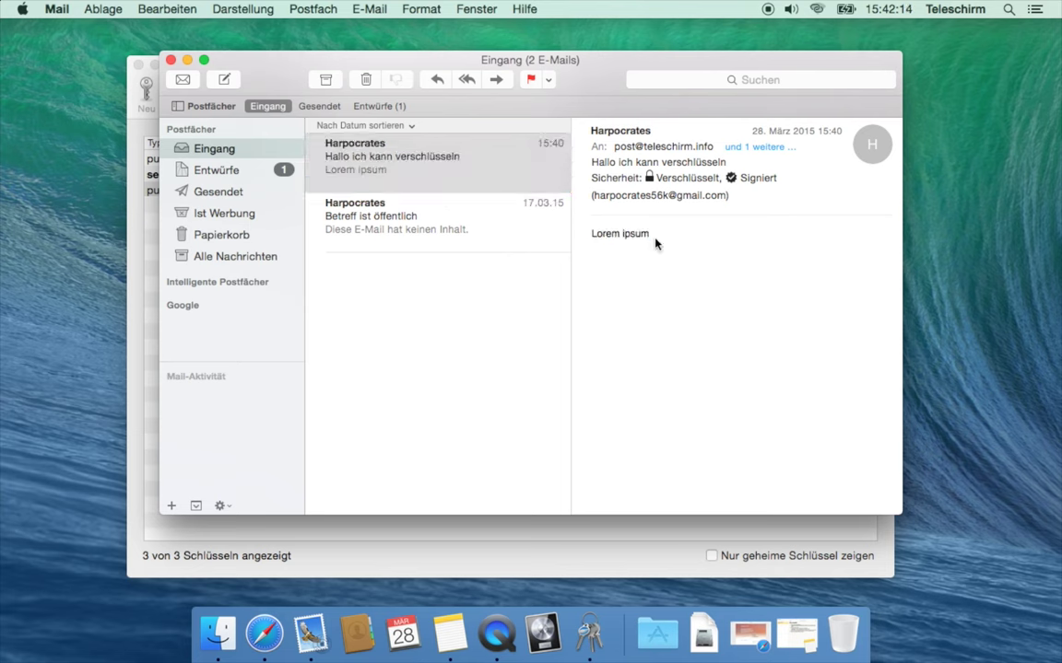